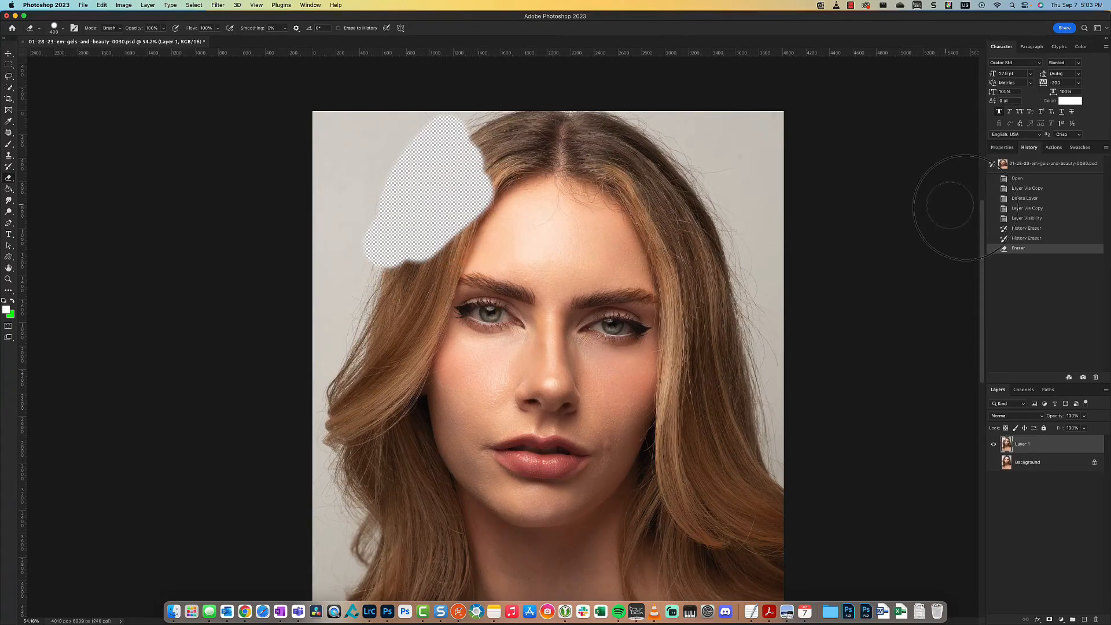
- Undo the last eraser stroke and add a layer mask to Layer 1
left_click(1024, 239)
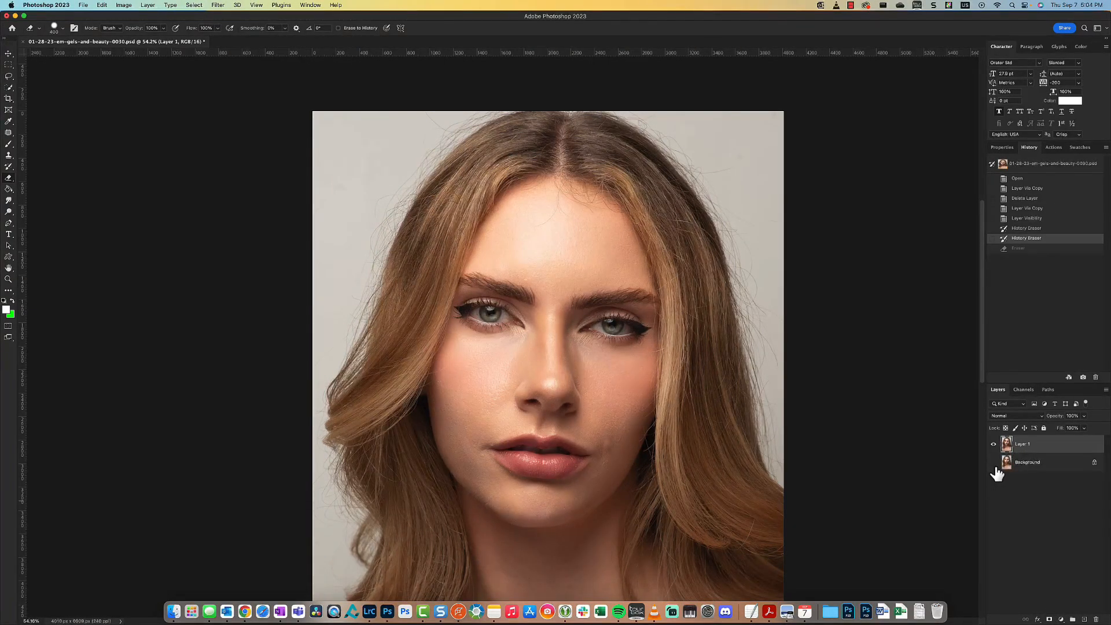
left_click(1049, 619)
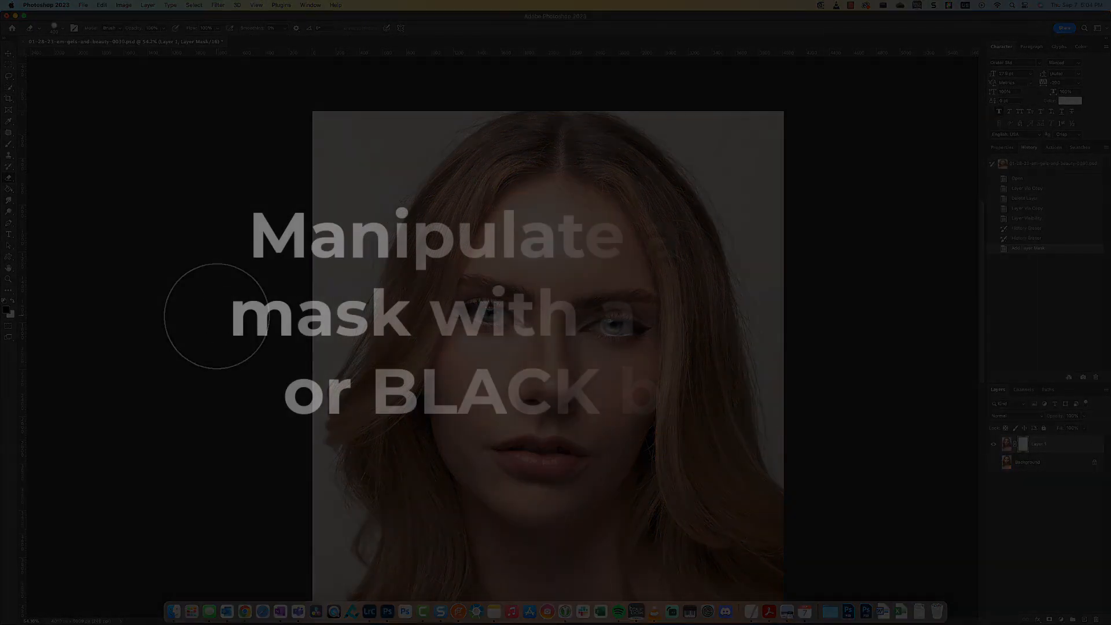
- Paint black on Layer 1's mask over the upper-left hair and forehead with an enlarged Brush at Normal mode and 100% flow
left_click(13, 146)
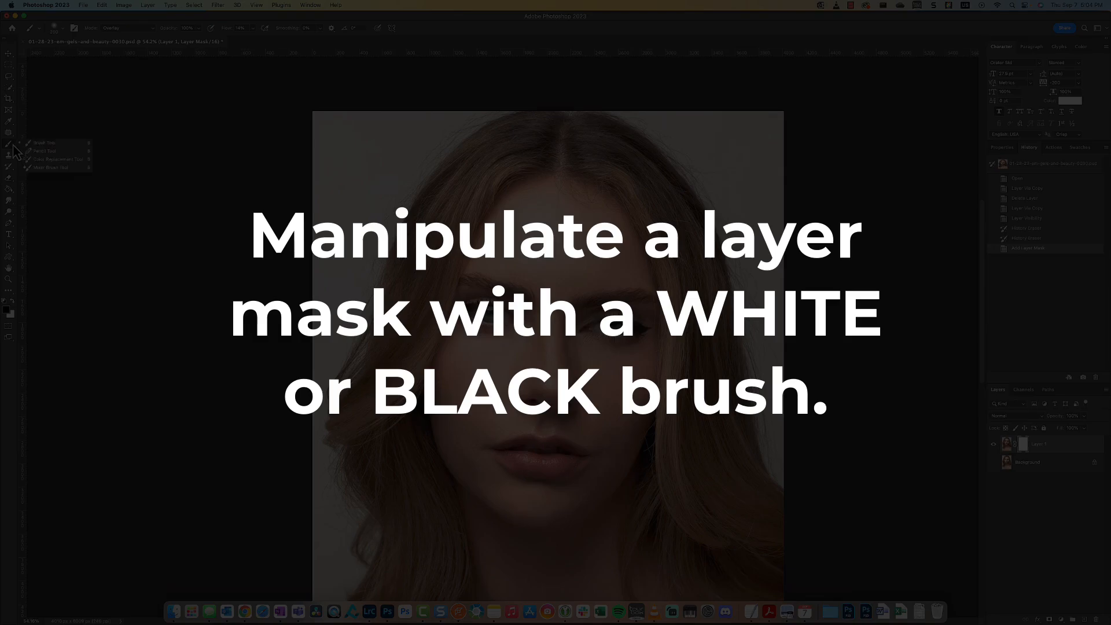
left_click(44, 144)
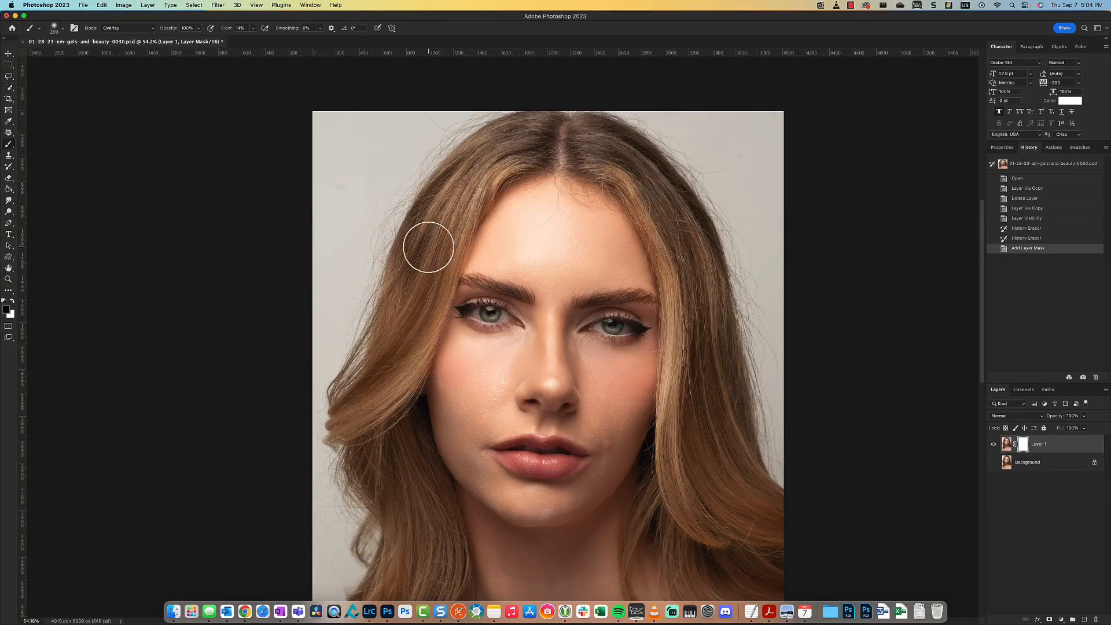
key("bracketright")
key("bracketright")
key("bracketright")
key("bracketright")
key("bracketright")
key("bracketright")
key("bracketright")
key("bracketright")
key("bracketright")
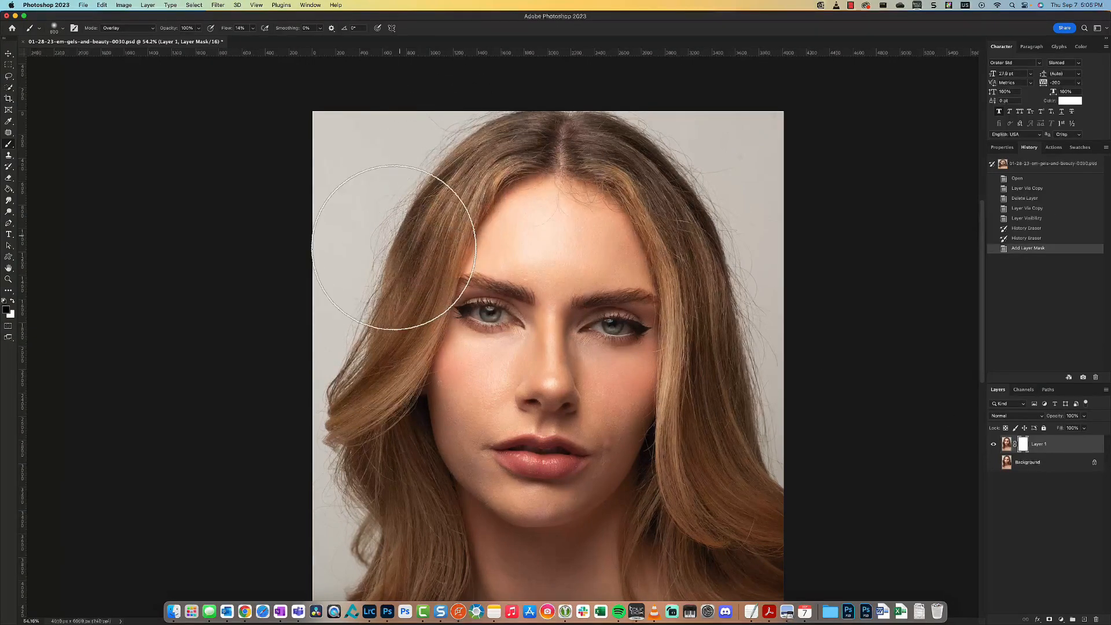
key("shift+alt+n")
key("shift+0")
mouse_move(454, 183)
left_mouse_down()
mouse_move(486, 168)
mouse_move(471, 220)
mouse_move(523, 225)
mouse_move(548, 208)
mouse_move(528, 218)
mouse_move(508, 206)
mouse_move(433, 229)
mouse_move(494, 231)
mouse_move(497, 205)
mouse_move(444, 199)
mouse_move(424, 230)
mouse_move(503, 208)
mouse_move(468, 197)
mouse_move(431, 227)
mouse_move(474, 238)
mouse_move(525, 205)
mouse_move(468, 197)
mouse_move(425, 214)
mouse_move(466, 196)
left_mouse_up()
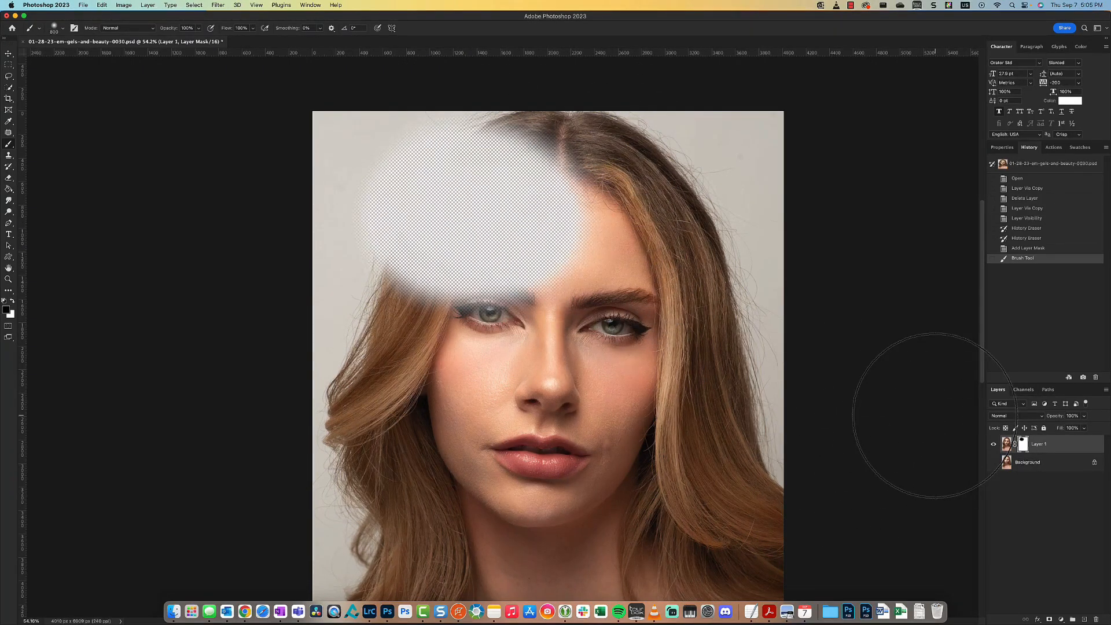
- View Layer 1's mask by itself on the canvas and return to the image
left_click(1022, 444, "super")
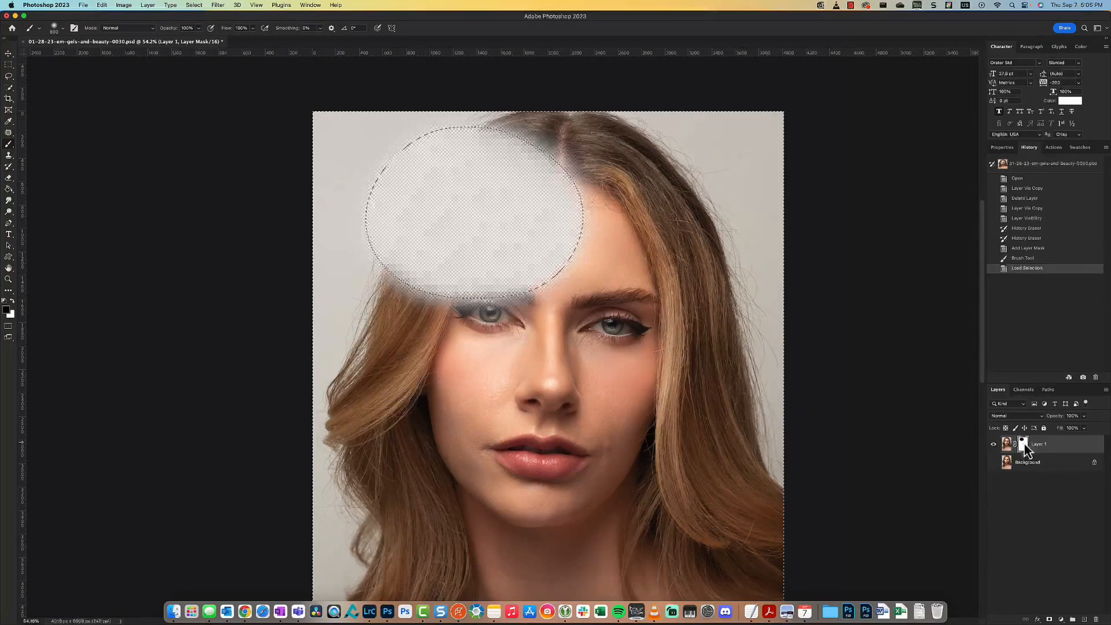
key("super+d")
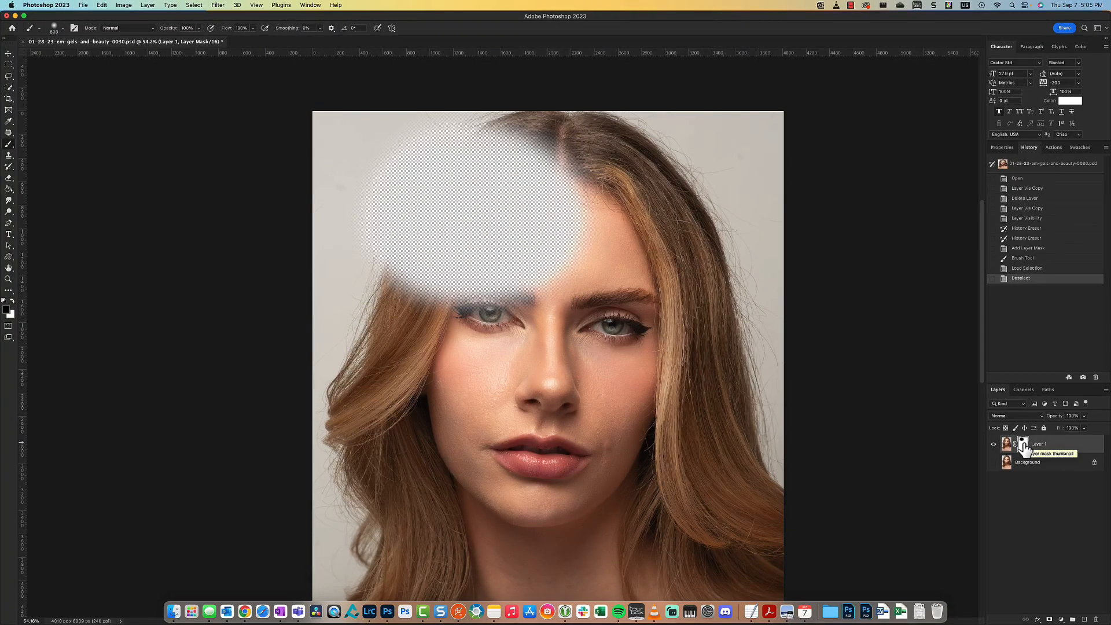
left_click(1022, 448, "alt")
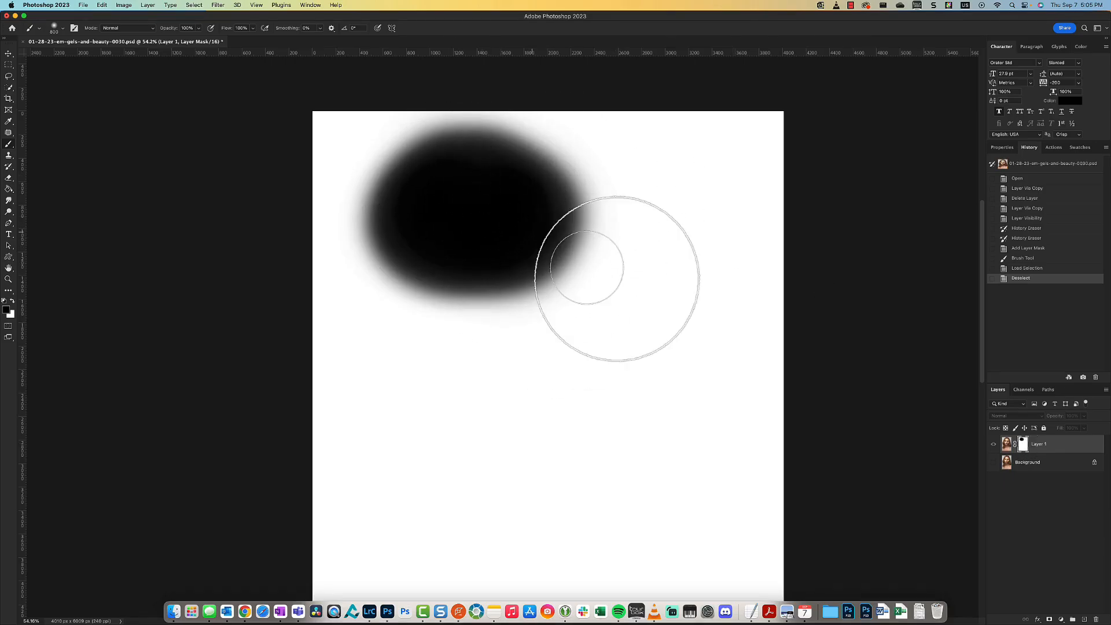
left_click(1021, 446, "alt")
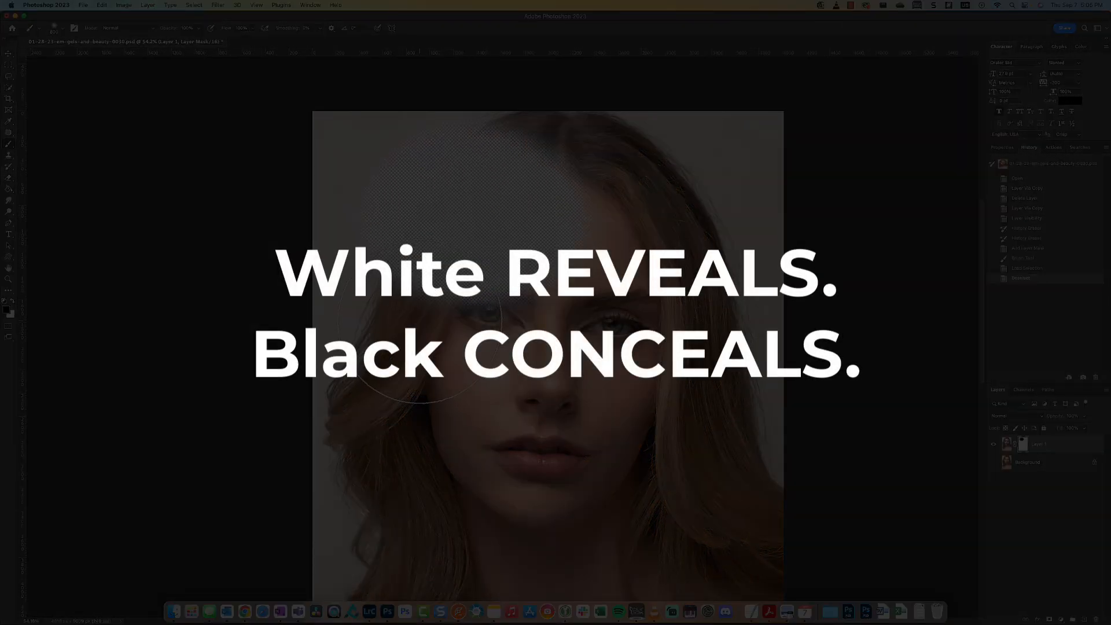
- Paint white on Layer 1's mask to restore the concealed hair and forehead
key("x")
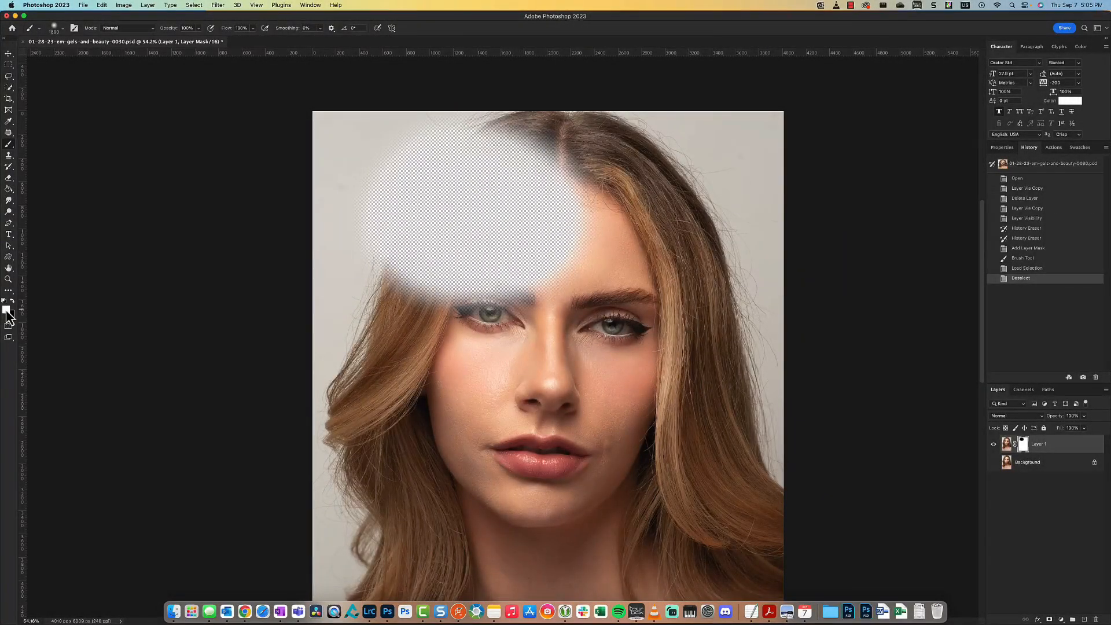
key("x")
key("x")
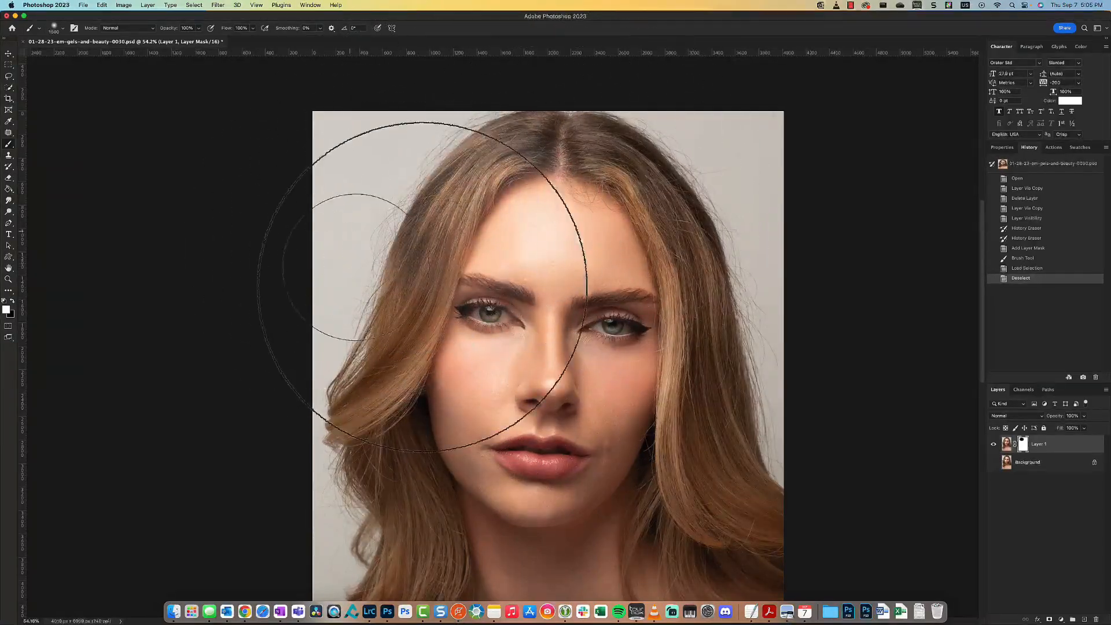
mouse_move(577, 225)
left_mouse_down()
mouse_move(384, 276)
mouse_move(454, 254)
left_mouse_up()
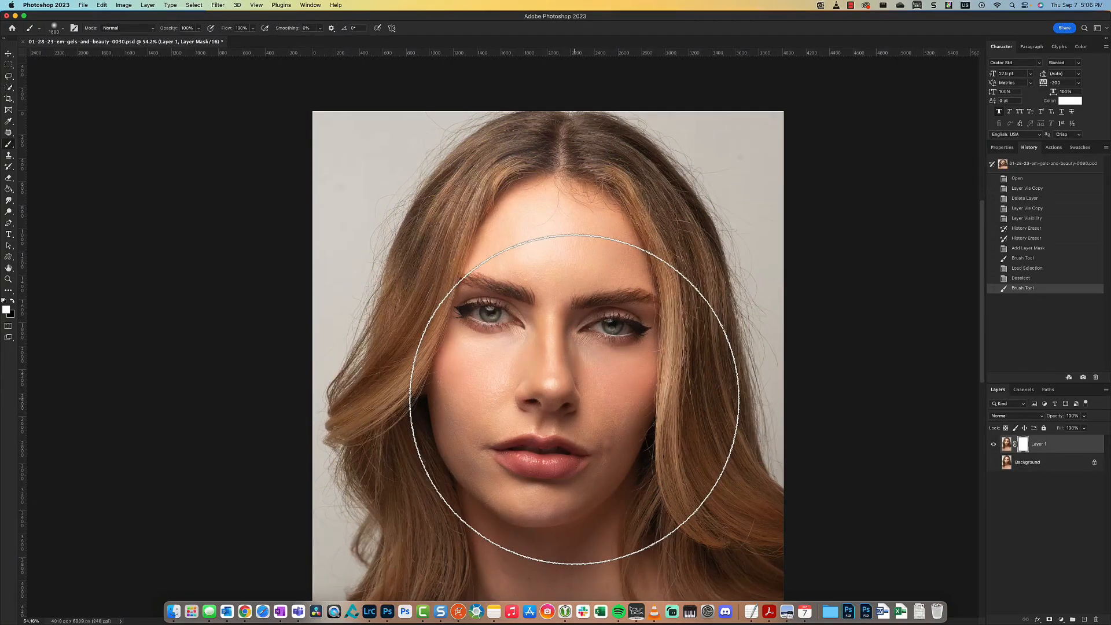
scroll(585, 363, "up", 5)
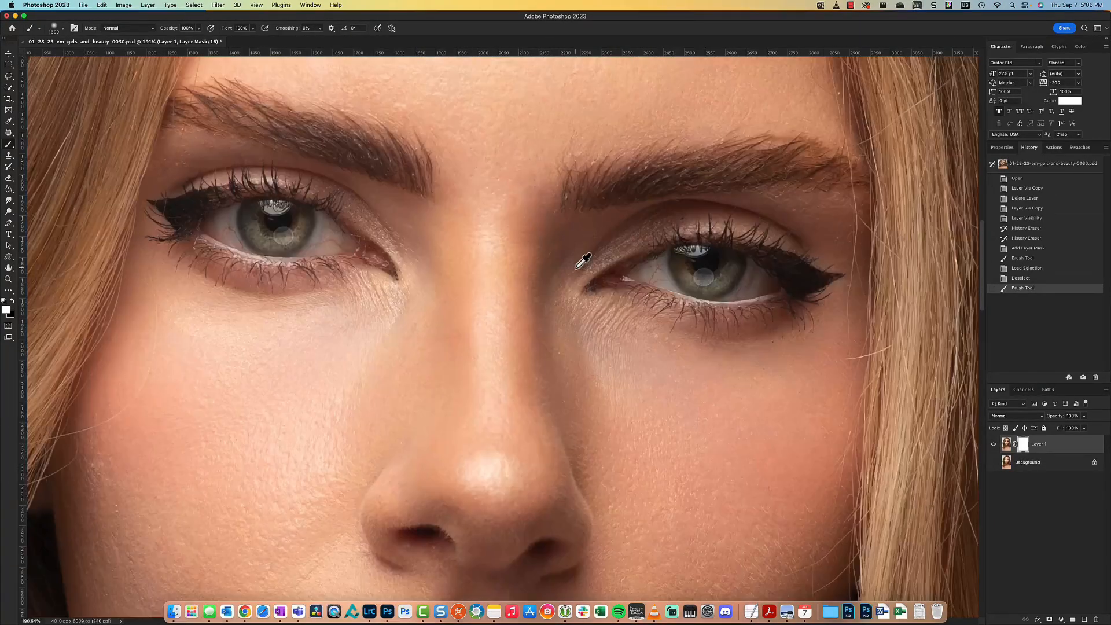
scroll(734, 262, "up", 4)
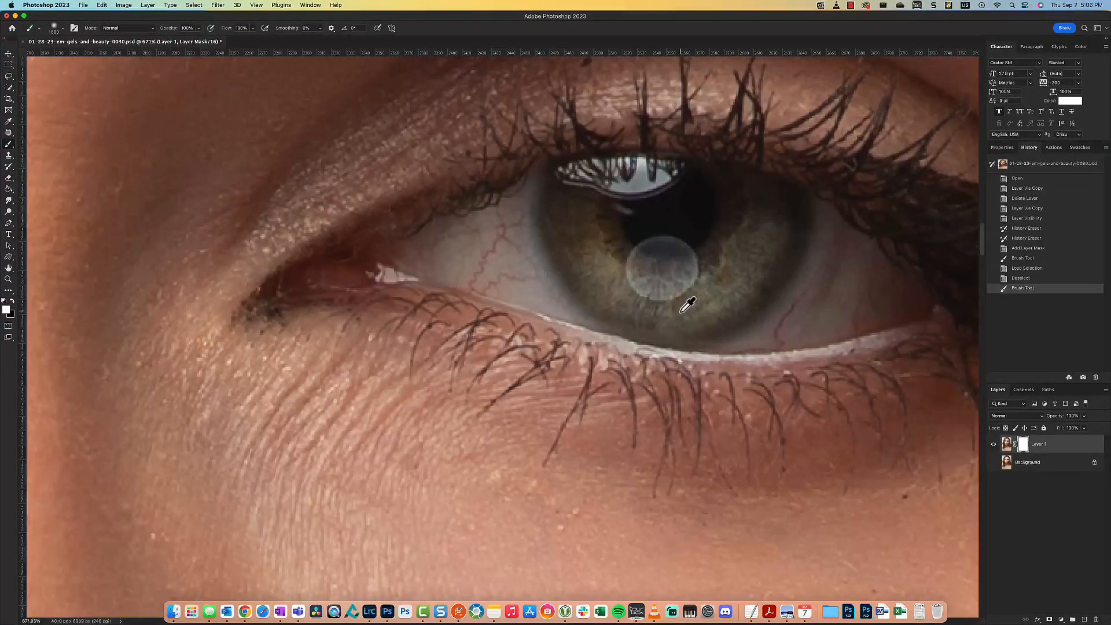
scroll(686, 305, "down", 9)
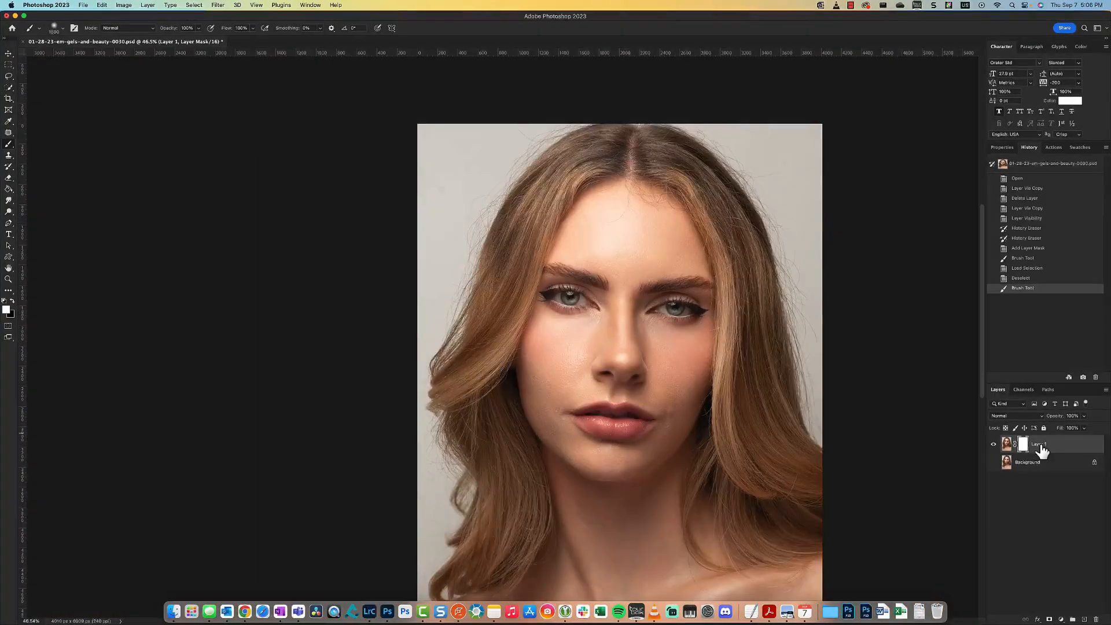
left_click(1040, 445)
key("super+shift+n")
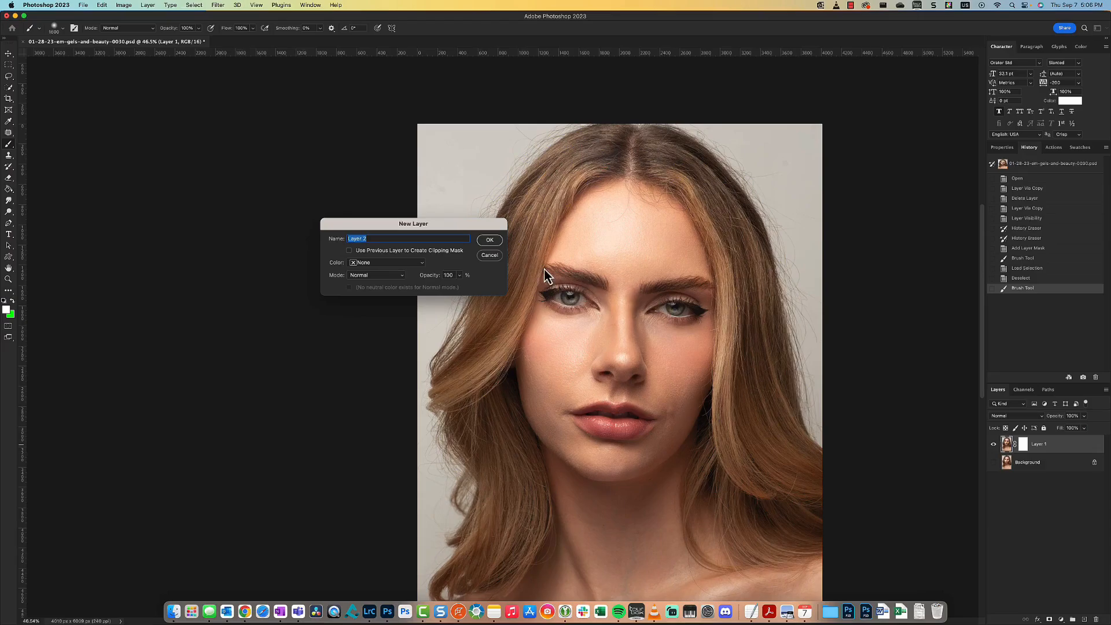
left_click(496, 260)
- Duplicate Layer 1 as Layer 1 copy and delete the copy's layer mask
right_click(1051, 445)
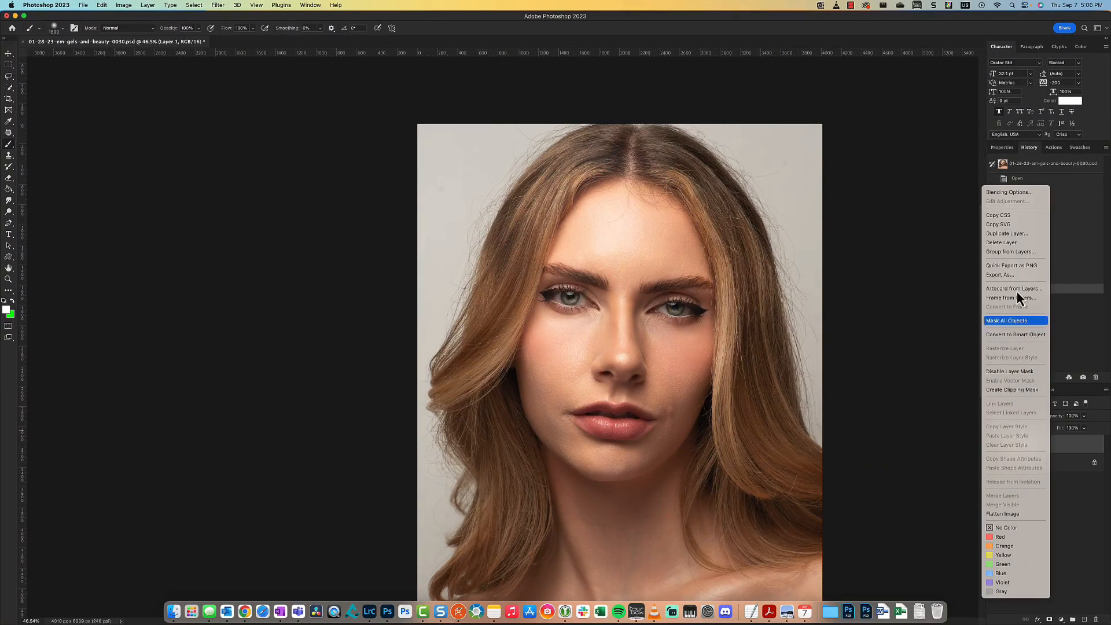
left_click(1011, 233)
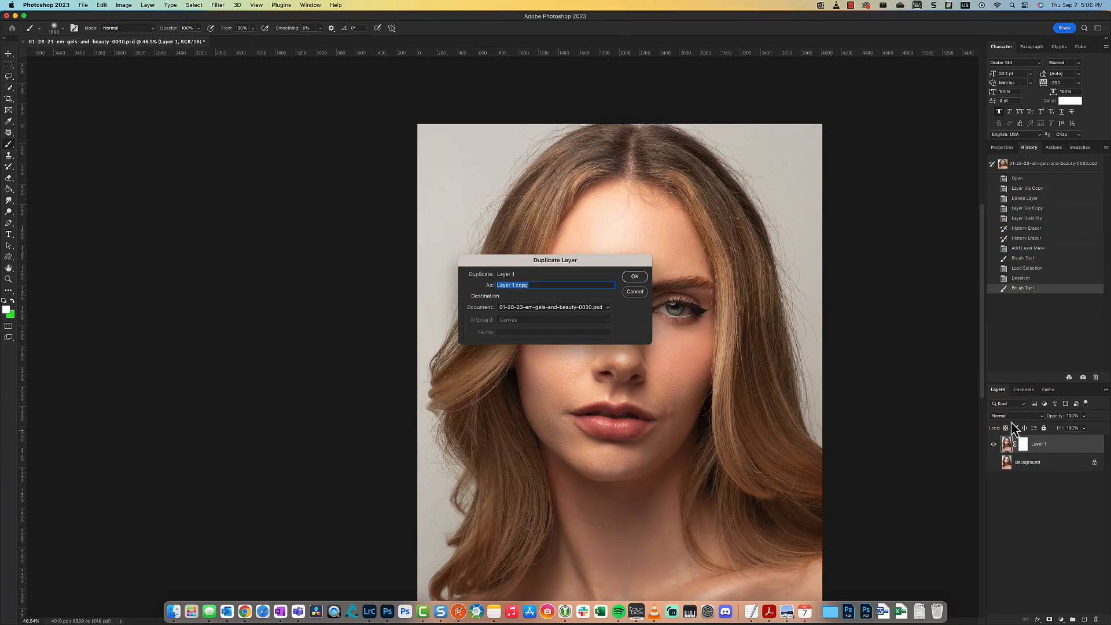
left_click(634, 277)
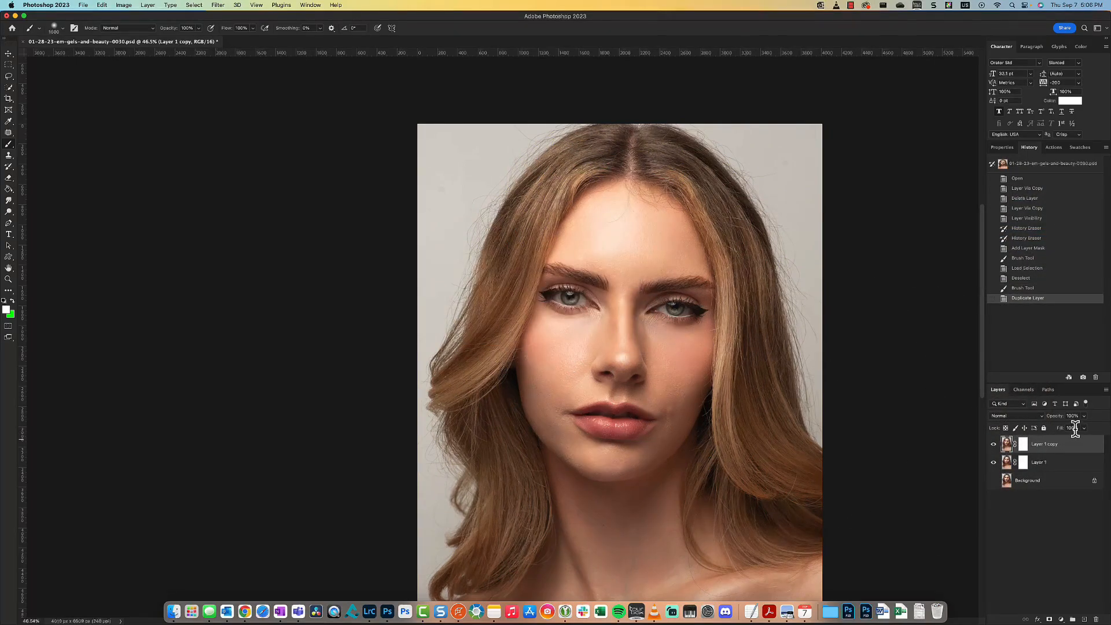
left_click(1023, 443)
right_click(1022, 444)
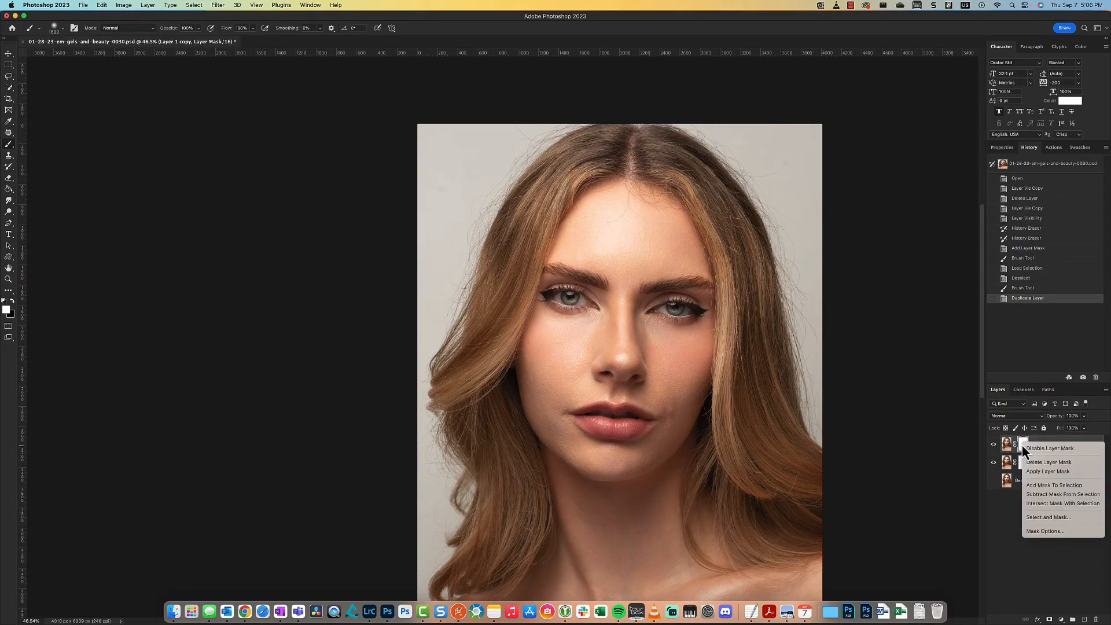
left_click(1043, 463)
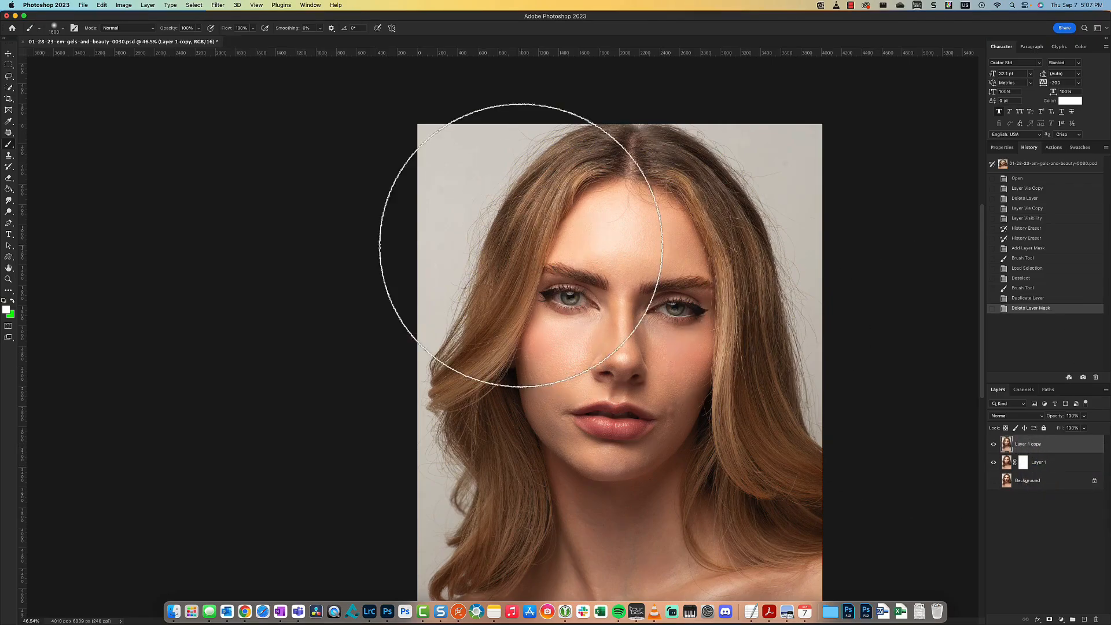
- Duplicate the unmasked Layer 1 copy
left_click(218, 5)
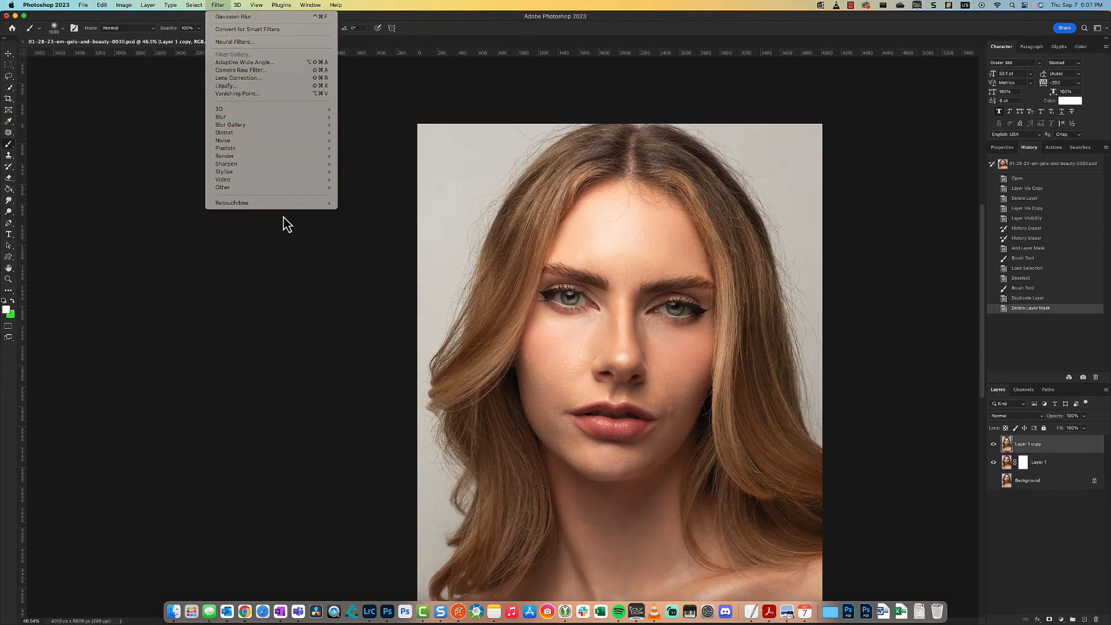
mouse_move(297, 189)
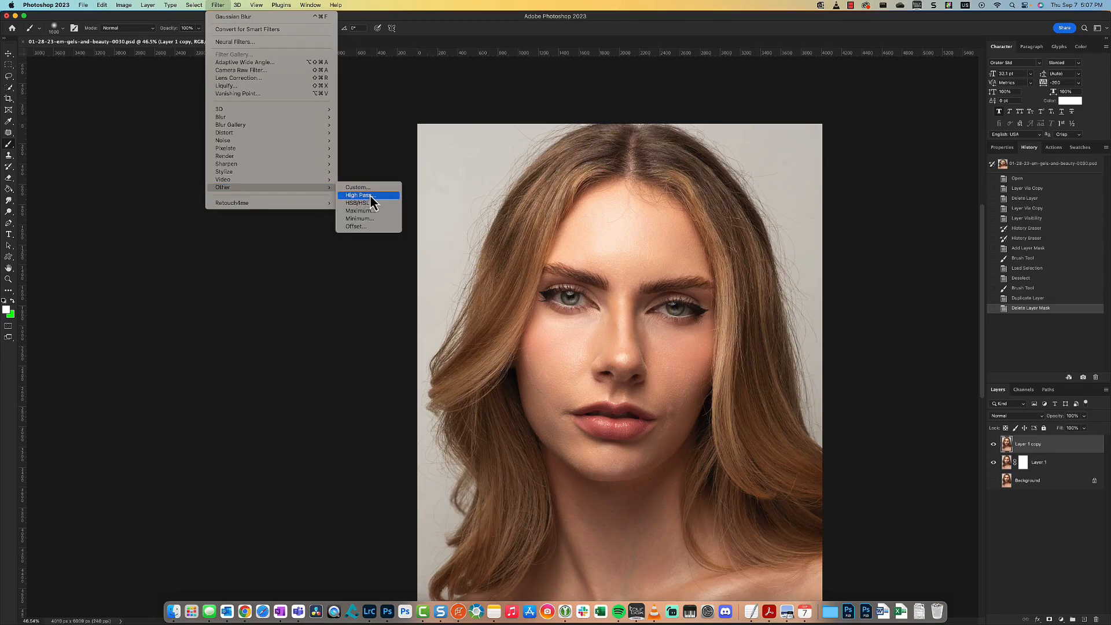
left_click(1066, 459)
key("super+j")
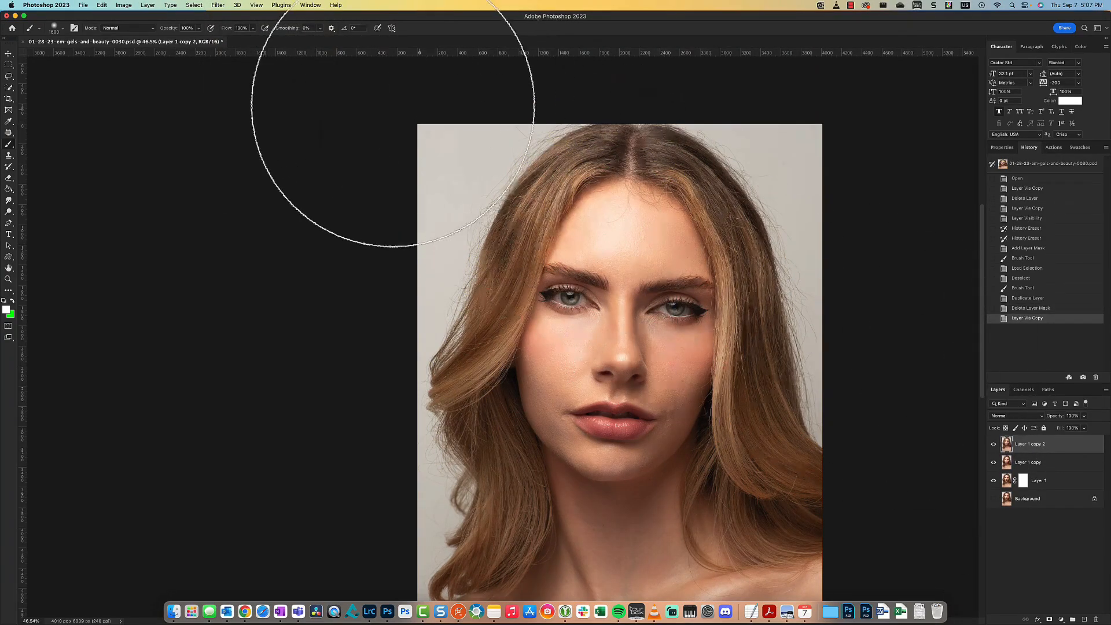
- Apply a High Pass filter with a 2.6-pixel radius to Layer 1 copy 2, checking the effect on the eye
left_click(217, 4)
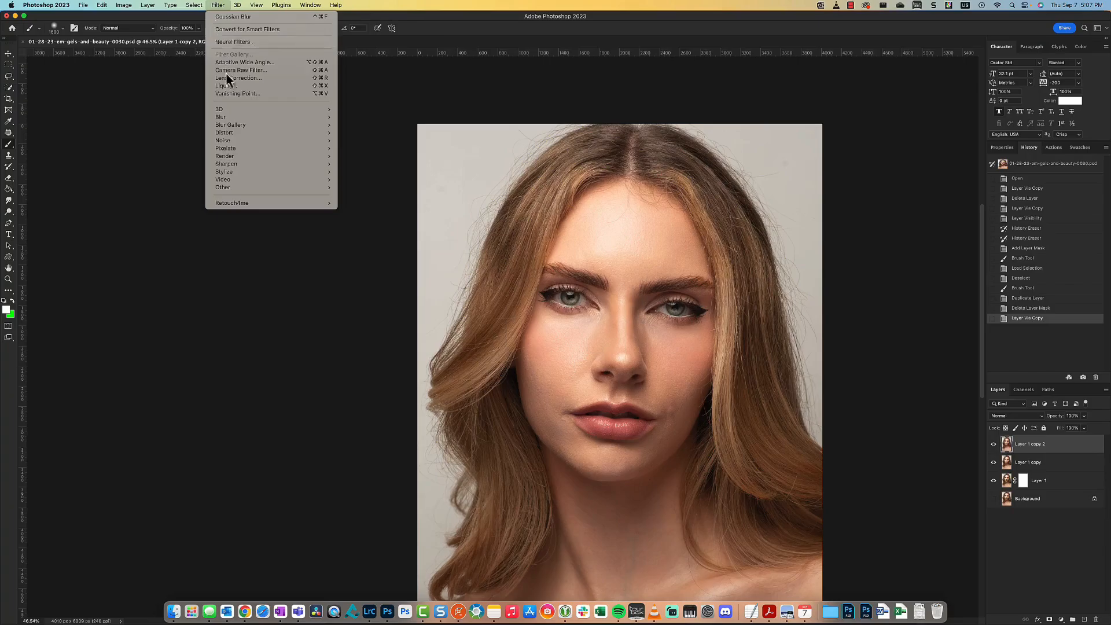
mouse_move(249, 189)
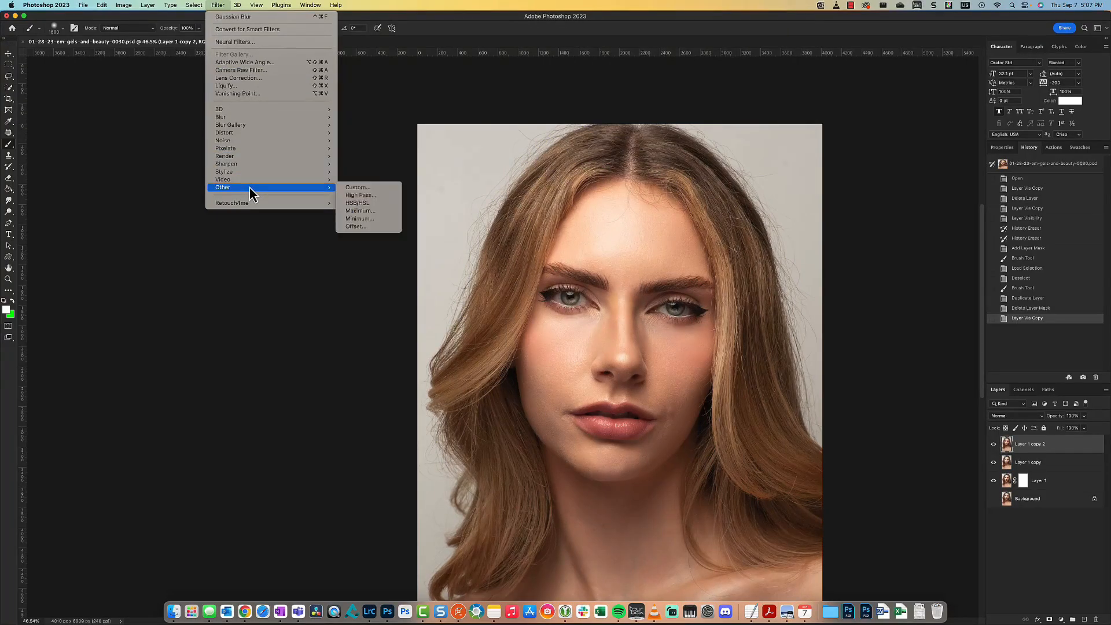
left_click(363, 195)
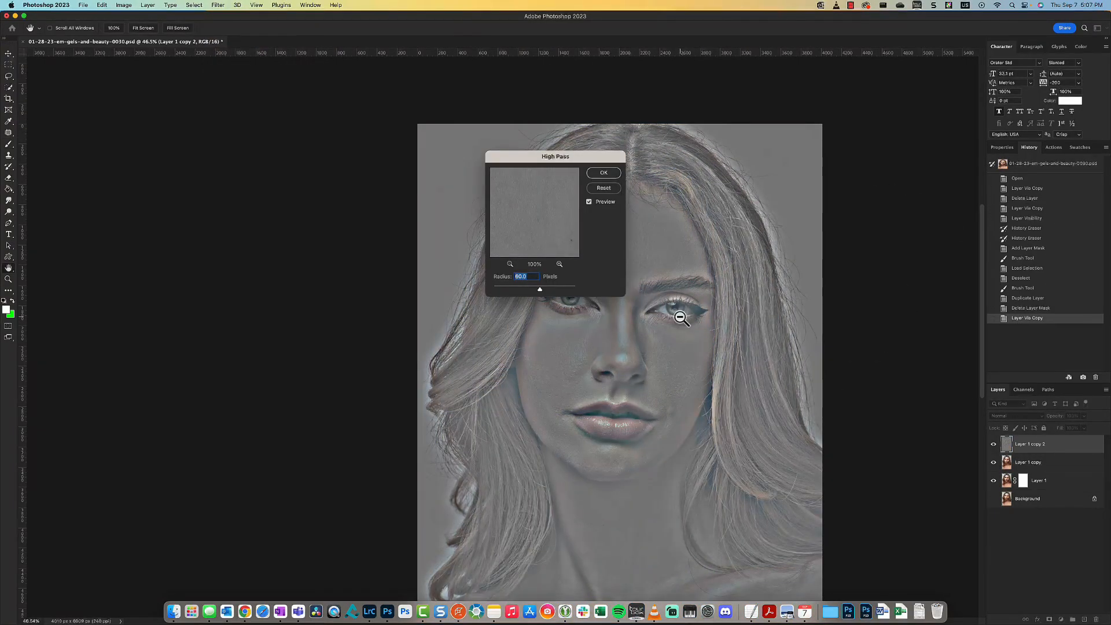
scroll(681, 317, "up", 6)
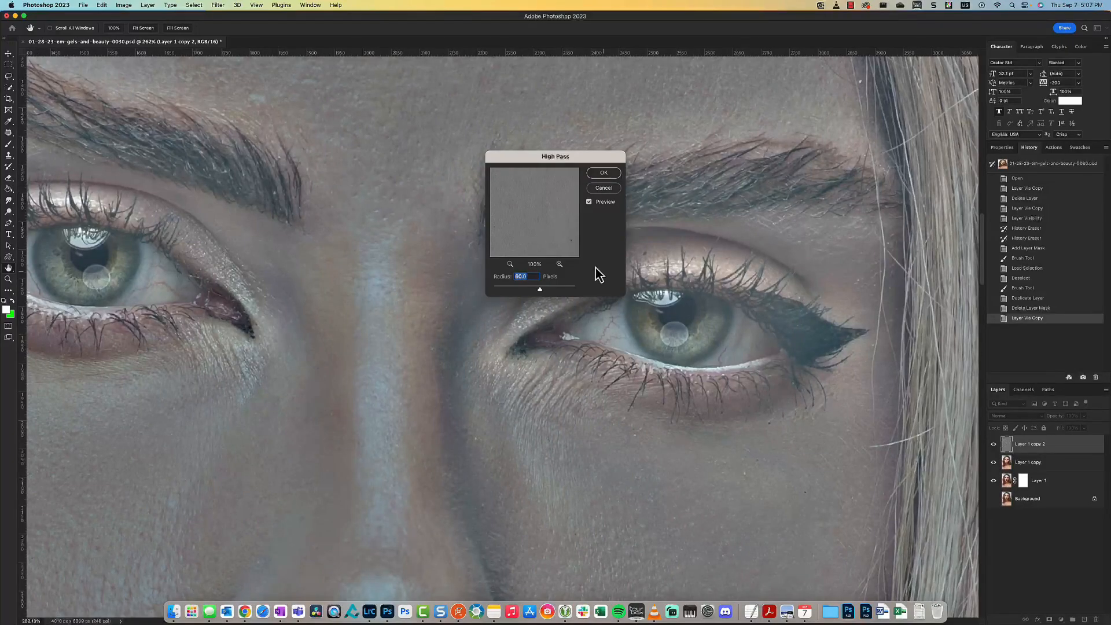
left_click(649, 329)
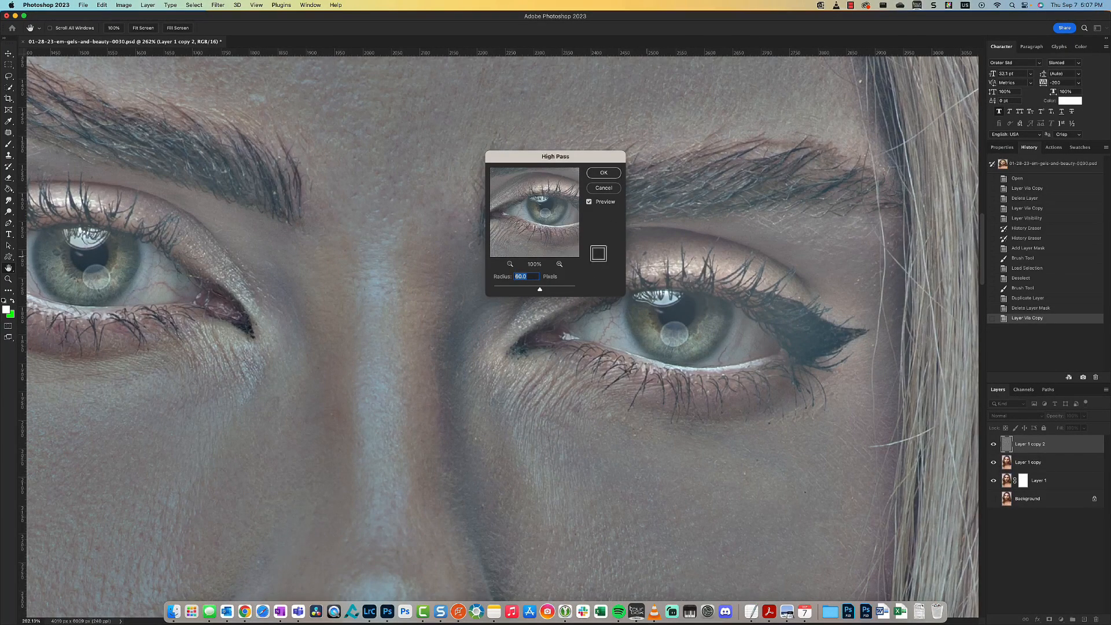
left_click_drag(539, 289, 505, 288)
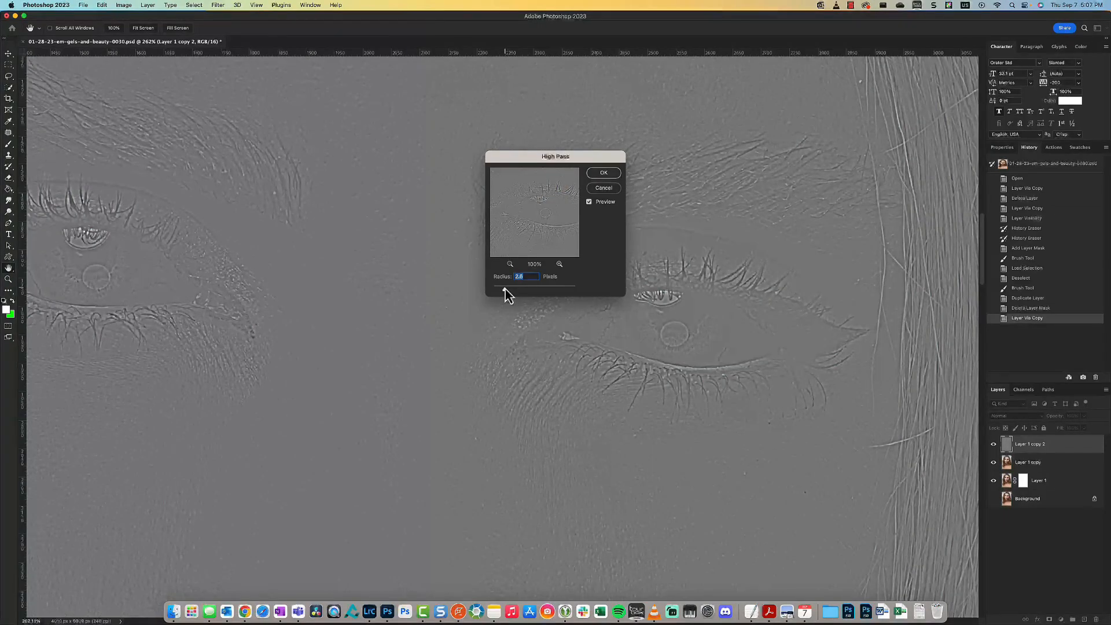
left_click(597, 173)
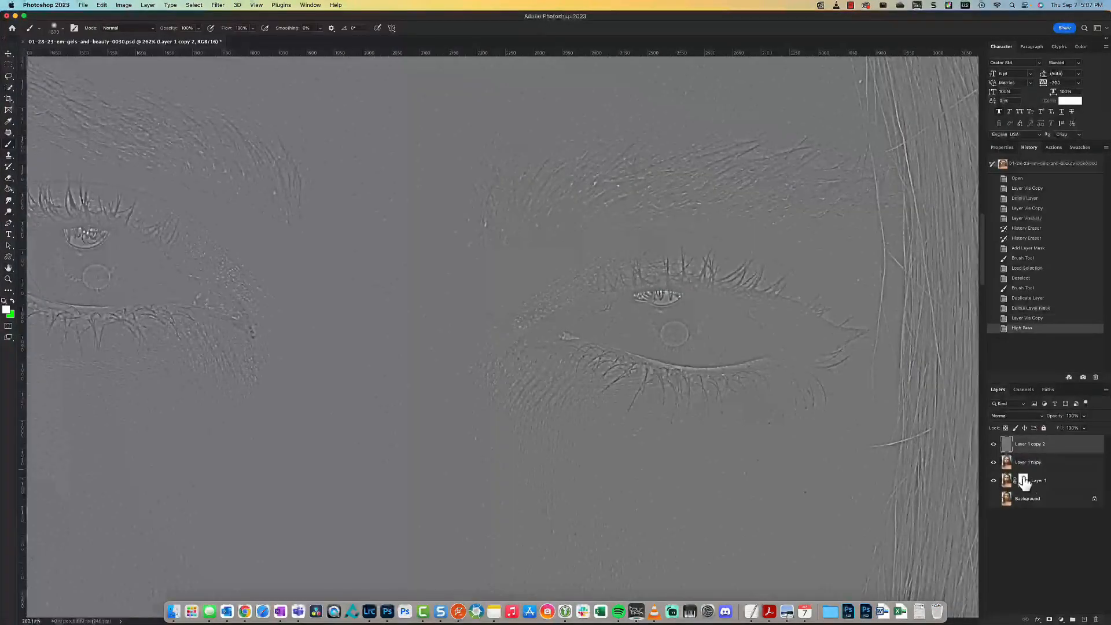
- Set the blending mode of the High Pass layer to Overlay
left_click(1025, 418)
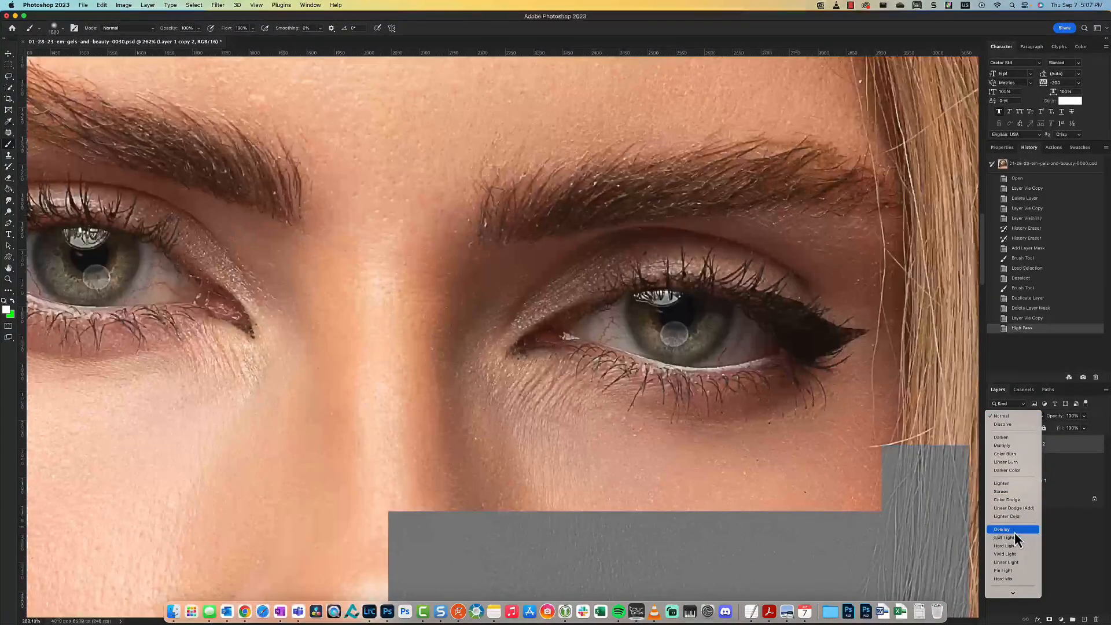
left_click(1014, 530)
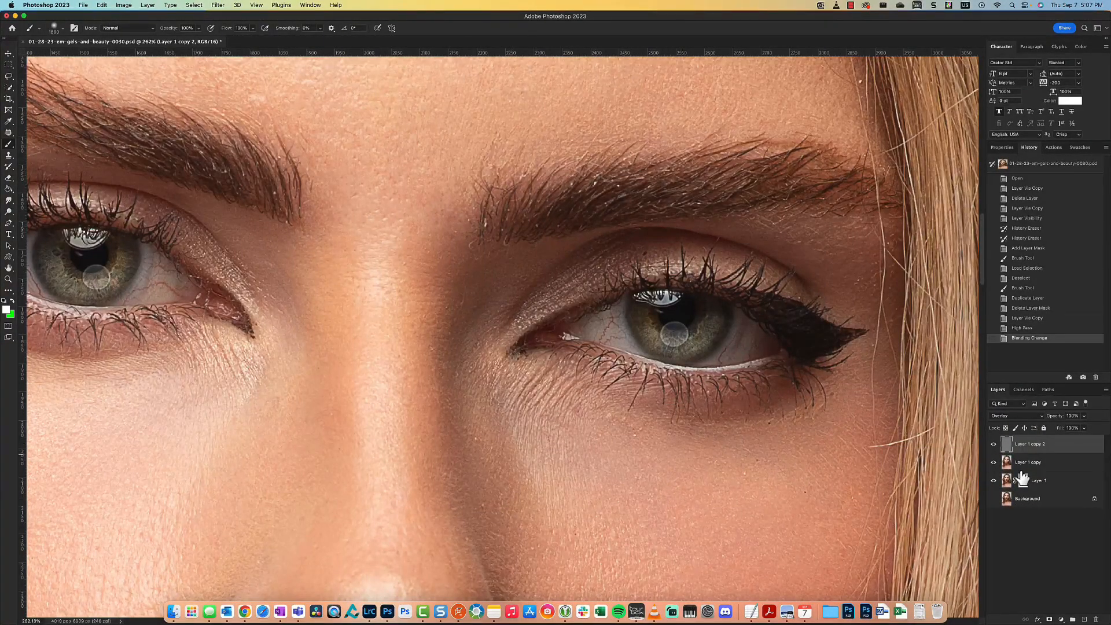
scroll(756, 433, "down", 3)
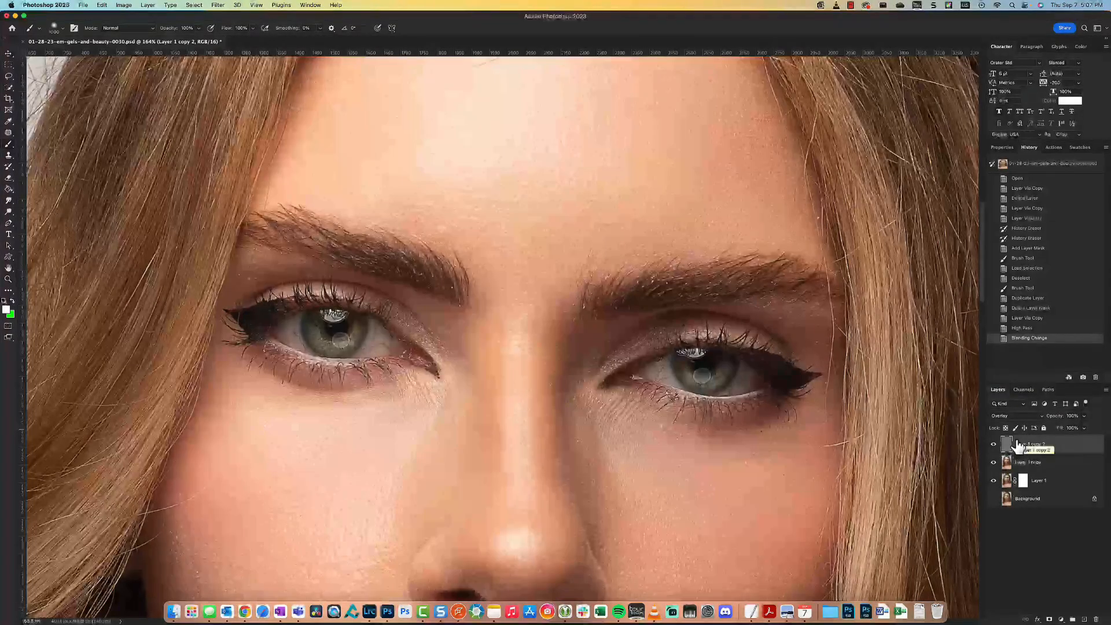
- Compare the eye with the High Pass layer hidden and shown, inspecting the iris and lashes up close
left_click(993, 444)
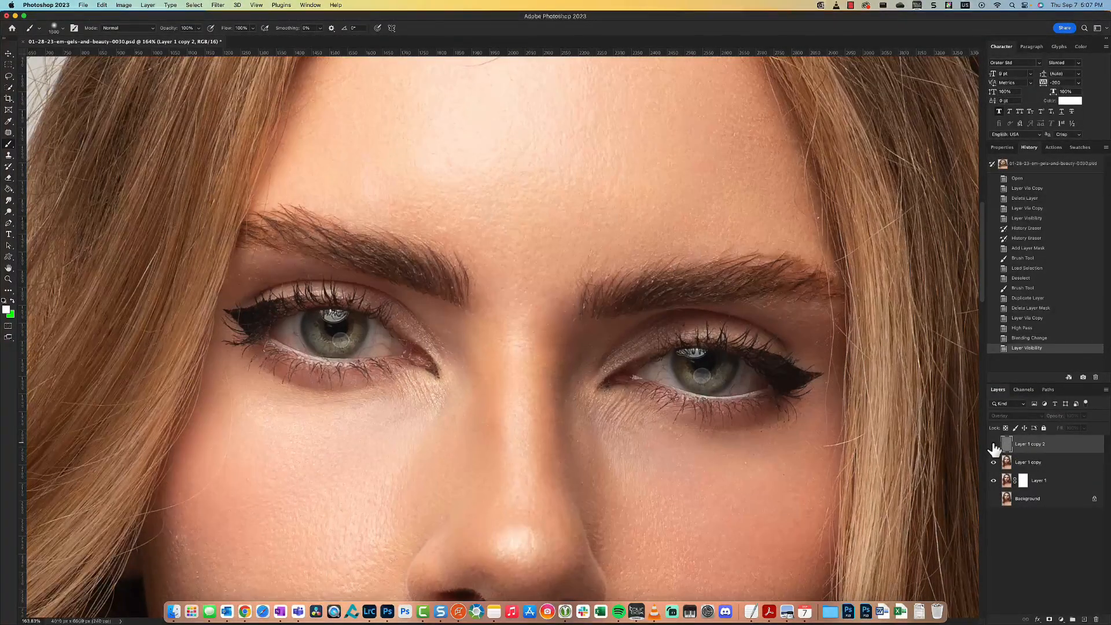
scroll(752, 387, "up", 5)
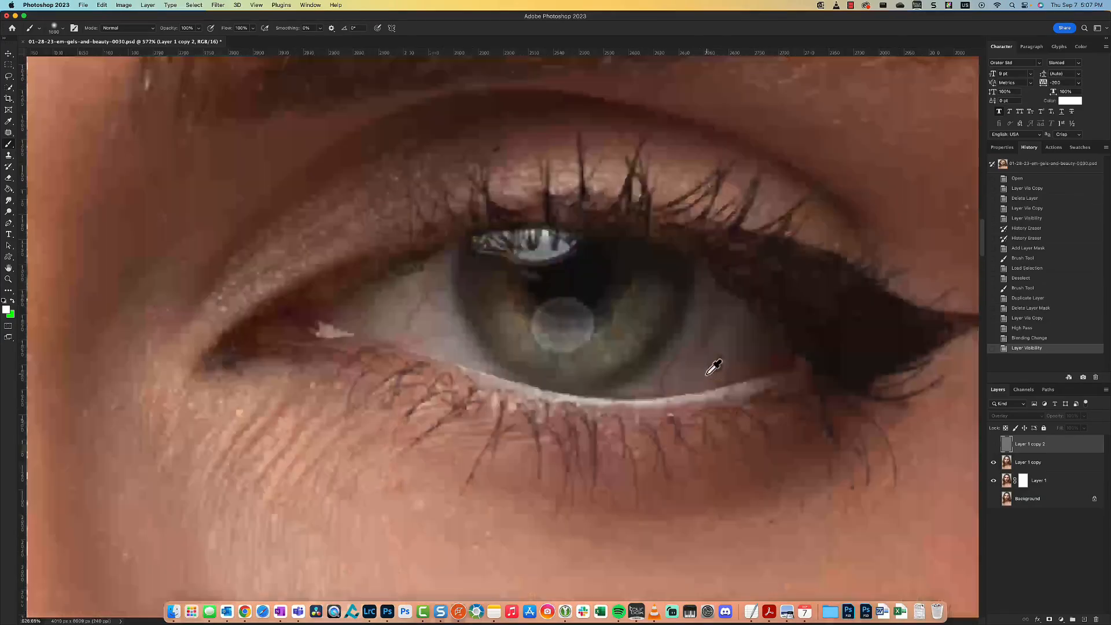
left_click(993, 445)
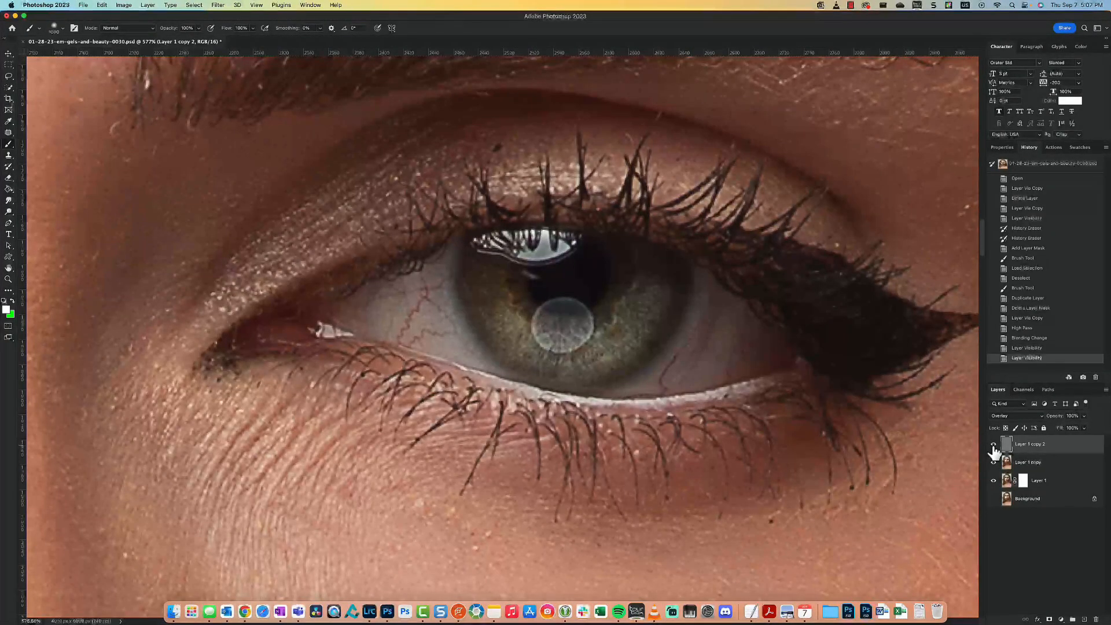
left_click(992, 445)
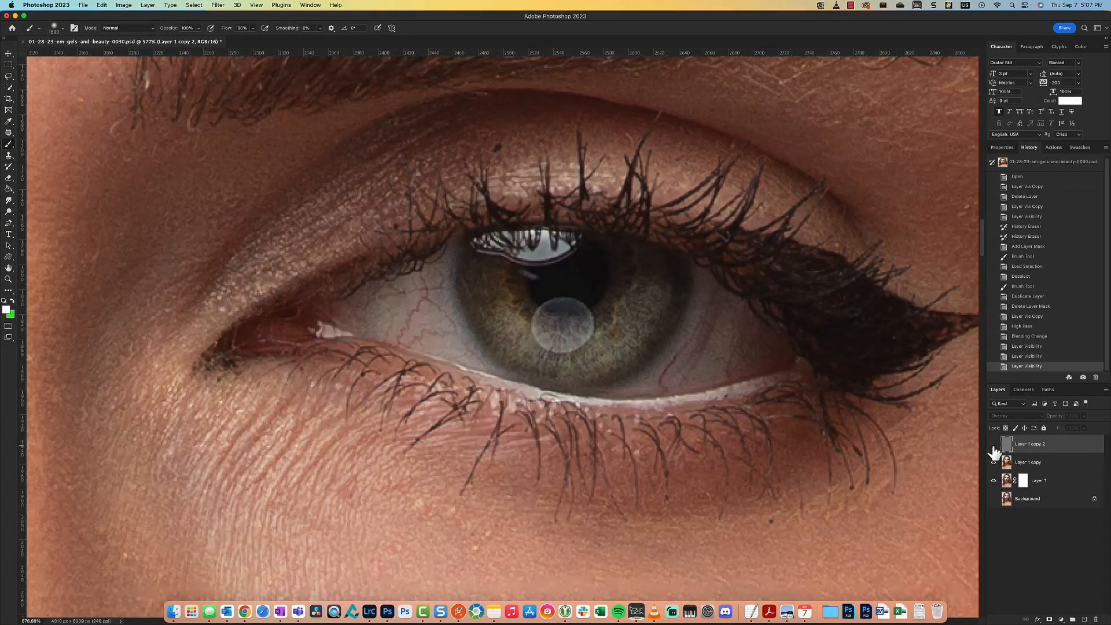
left_click(992, 445)
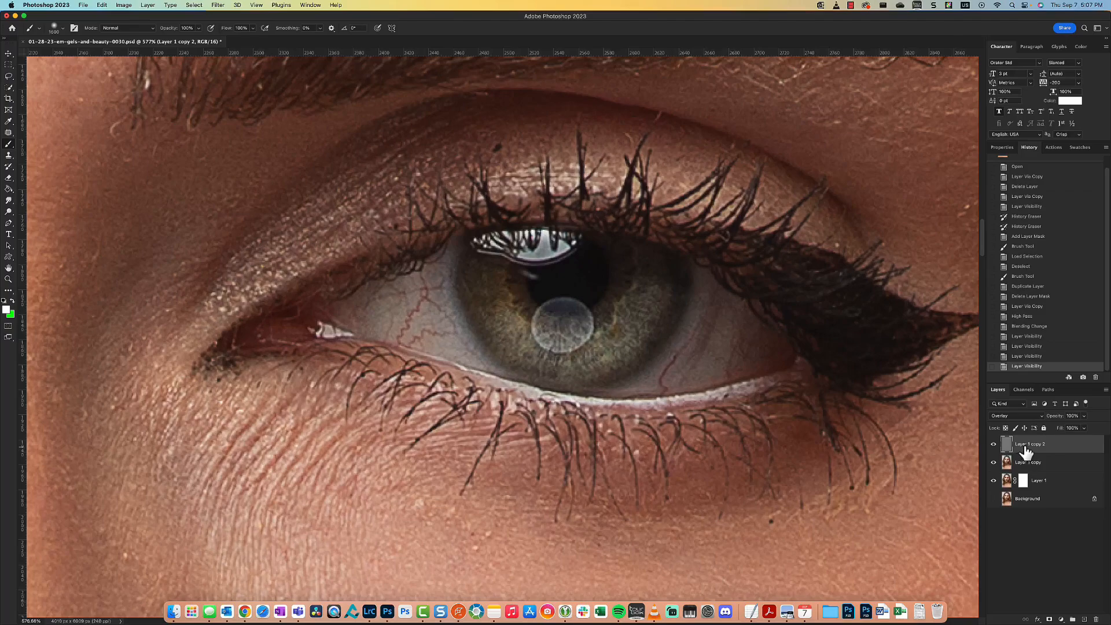
- Add a layer mask to Layer 1 copy 2 and rename the layer "eye sharpen"
left_click(1049, 619)
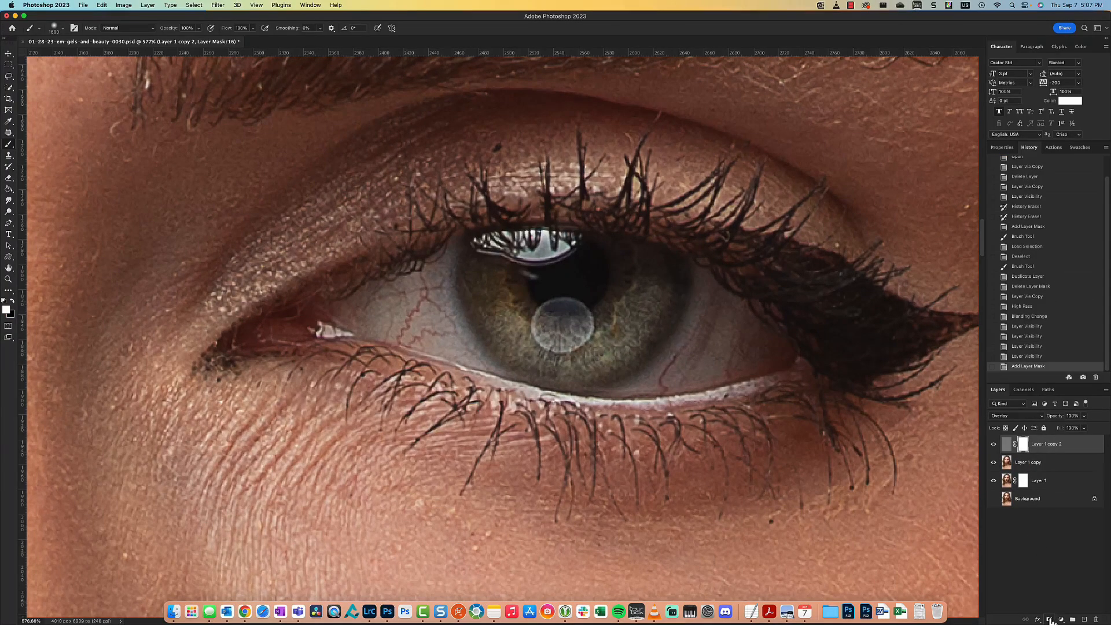
double_click(1041, 443)
type("d")
key("Return")
- Invert the eye sharpen layer's mask to black so that it conceals the sharpening
left_click(1020, 446)
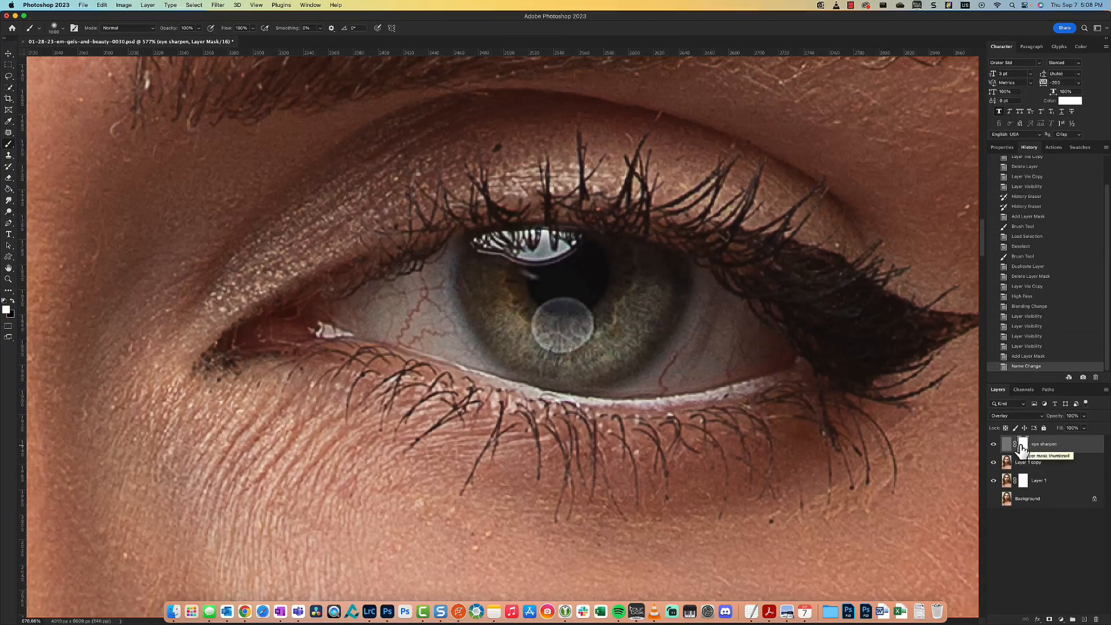
left_click_drag(1021, 447, 1021, 449)
left_click_drag(1022, 449, 1022, 448)
key("super+i")
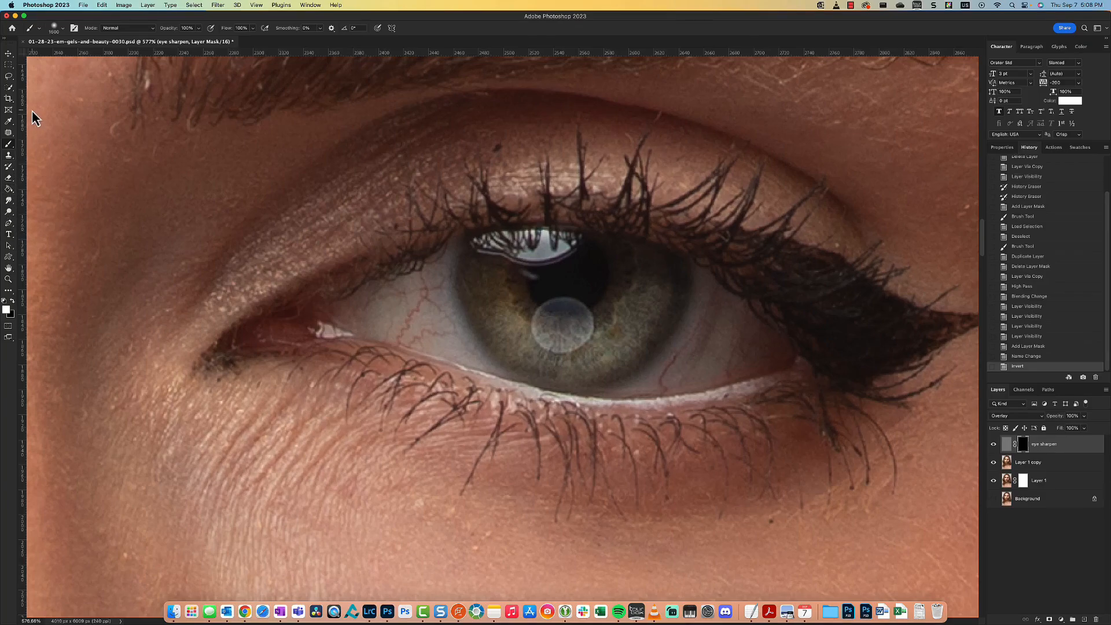
- Paint white on the eye sharpen mask over the iris of the portrait's right-hand eye, using a much smaller soft brush
right_click(7, 146)
left_click(45, 144)
key("[")
key("[")
key("[")
key("[")
key("[")
key("[")
key("[")
key("[")
key("[")
key("[")
key("[")
key("[")
key("[")
key("bracketleft")
key("bracketleft")
key("bracketleft")
key("bracketleft")
key("bracketleft")
key("bracketleft")
key("bracketleft")
key("bracketleft")
key("bracketleft")
key("bracketleft")
key("bracketleft")
key("bracketleft")
key("bracketright")
key("bracketright")
key("bracketright")
mouse_move(639, 286)
left_mouse_down()
mouse_move(613, 335)
mouse_move(552, 343)
mouse_move(507, 323)
mouse_move(492, 277)
mouse_move(507, 314)
mouse_move(590, 340)
mouse_move(636, 294)
mouse_move(615, 334)
mouse_move(525, 319)
mouse_move(499, 290)
mouse_move(552, 324)
mouse_move(605, 290)
mouse_move(650, 289)
mouse_move(623, 336)
mouse_move(560, 337)
mouse_move(482, 273)
mouse_move(512, 320)
left_mouse_up()
- Paint white on the eye sharpen mask over the iris of the portrait's other eye with a slightly larger brush
scroll(512, 320, "down", 3)
scroll(515, 317, "left", 15)
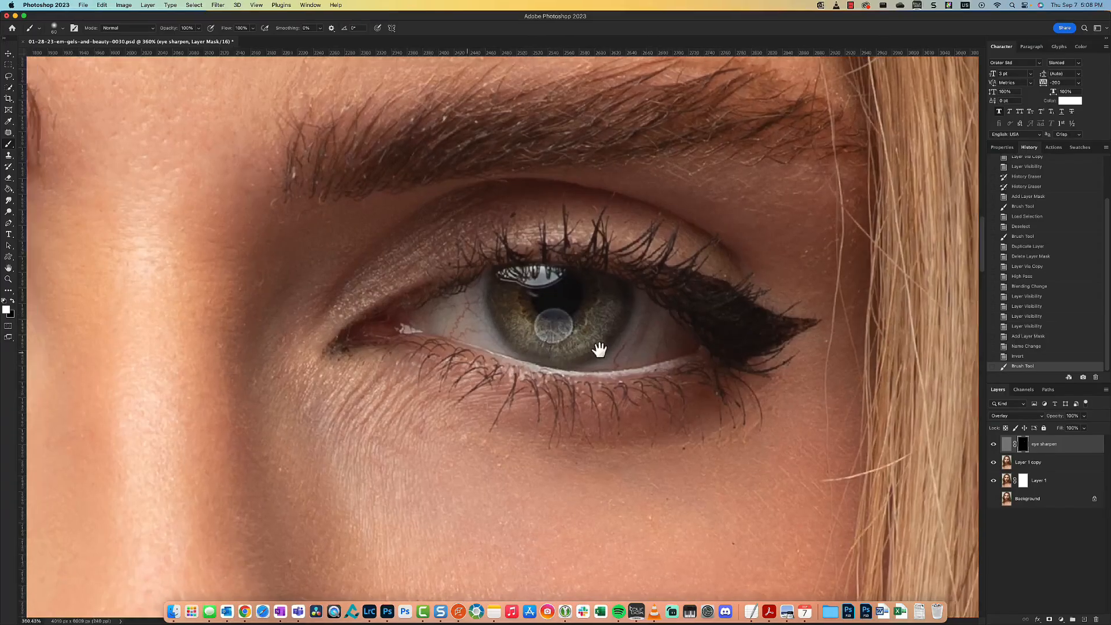
scroll(642, 319, "up", 2)
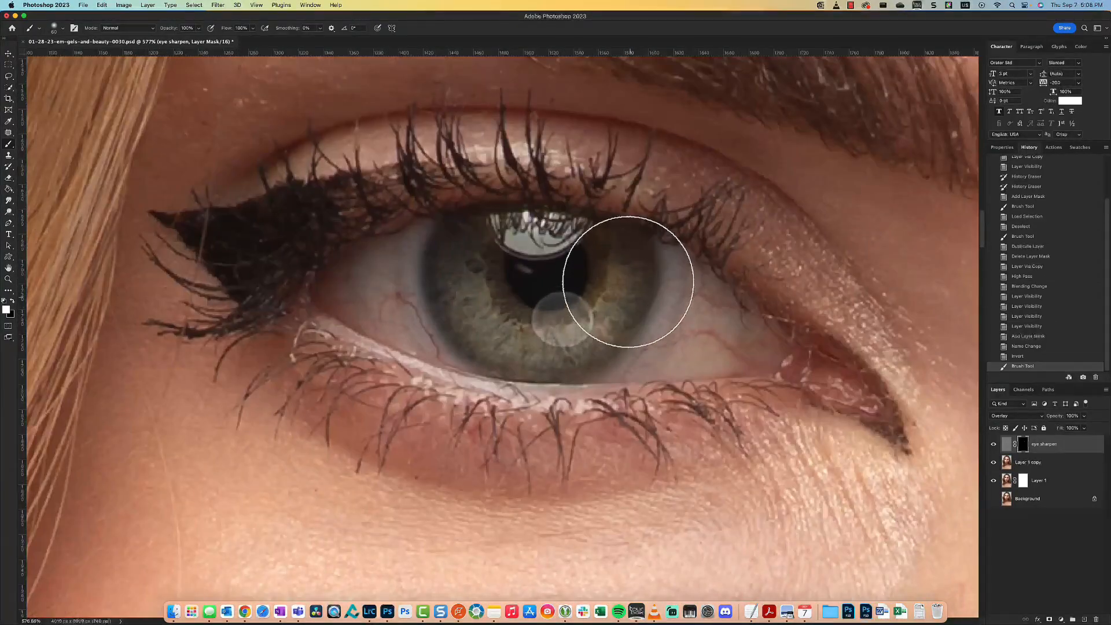
key("bracketright")
mouse_move(591, 326)
left_mouse_down()
mouse_move(501, 330)
mouse_move(468, 256)
mouse_move(468, 289)
mouse_move(495, 320)
mouse_move(593, 322)
mouse_move(625, 285)
left_mouse_up()
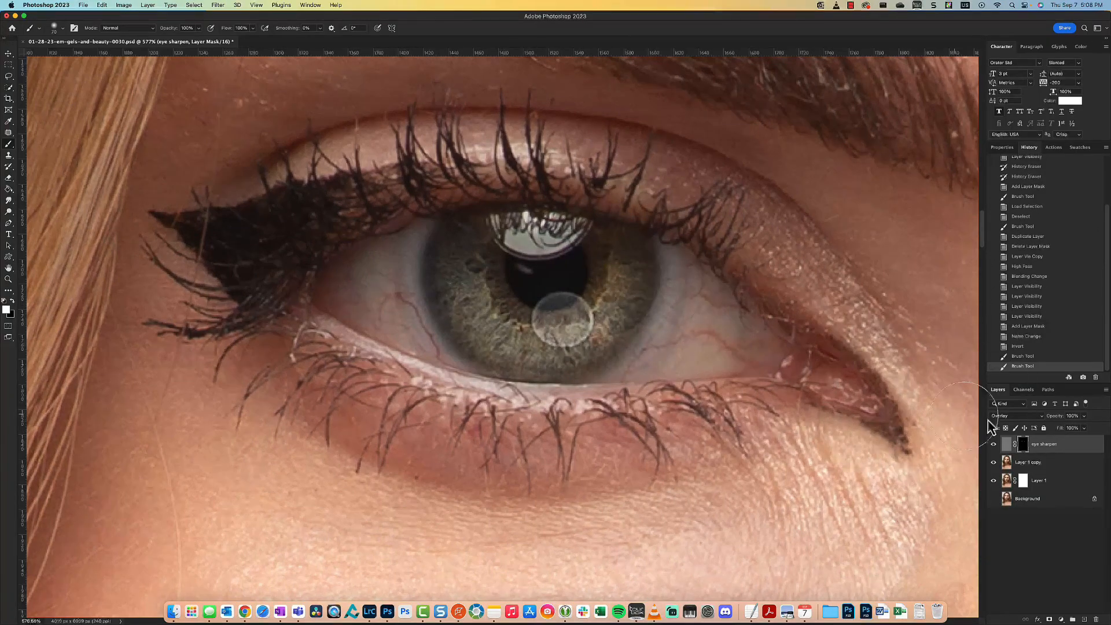
- Display the eye sharpen mask on its own to examine the painted areas over both irises, and return to the image view
left_click(1022, 445, "alt")
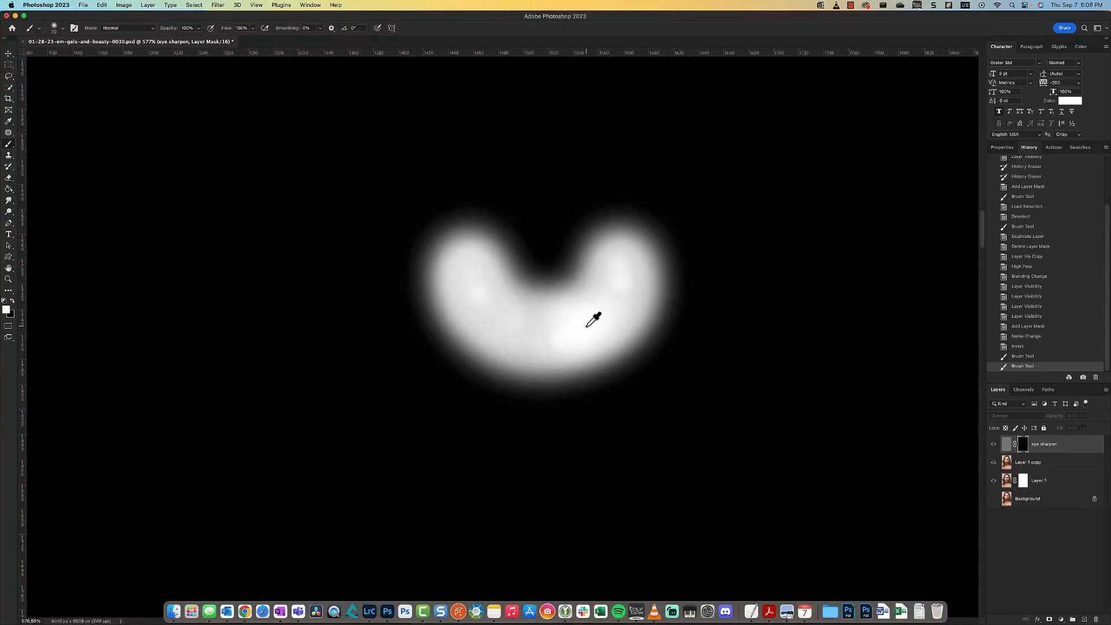
scroll(596, 319, "down", 3)
left_click_drag(793, 347, 453, 334)
scroll(520, 327, "down", 4)
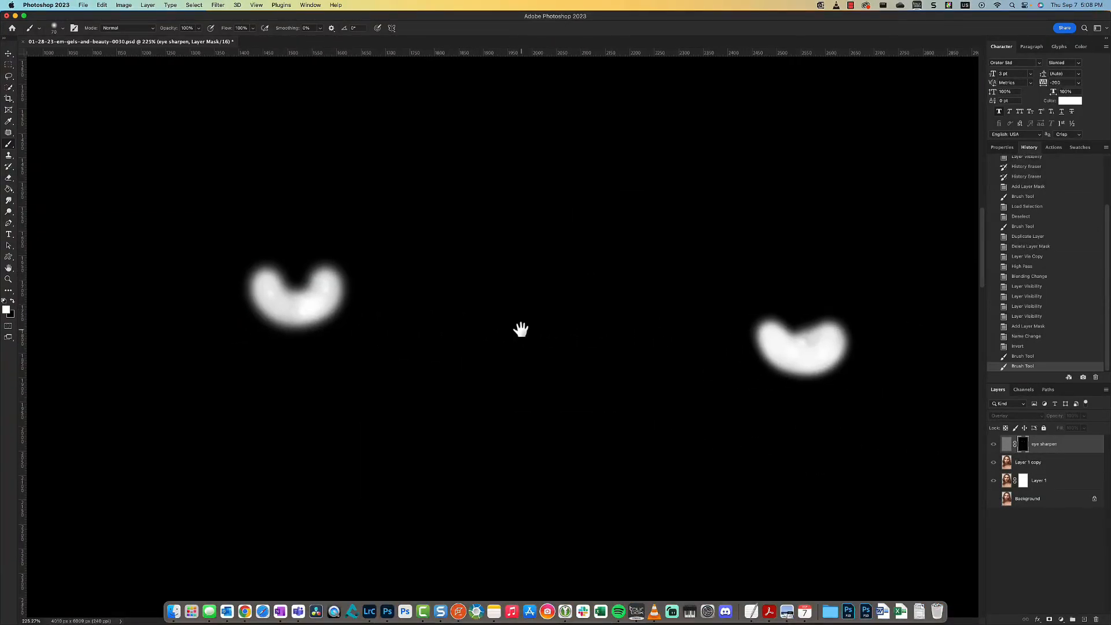
scroll(506, 328, "down", 1)
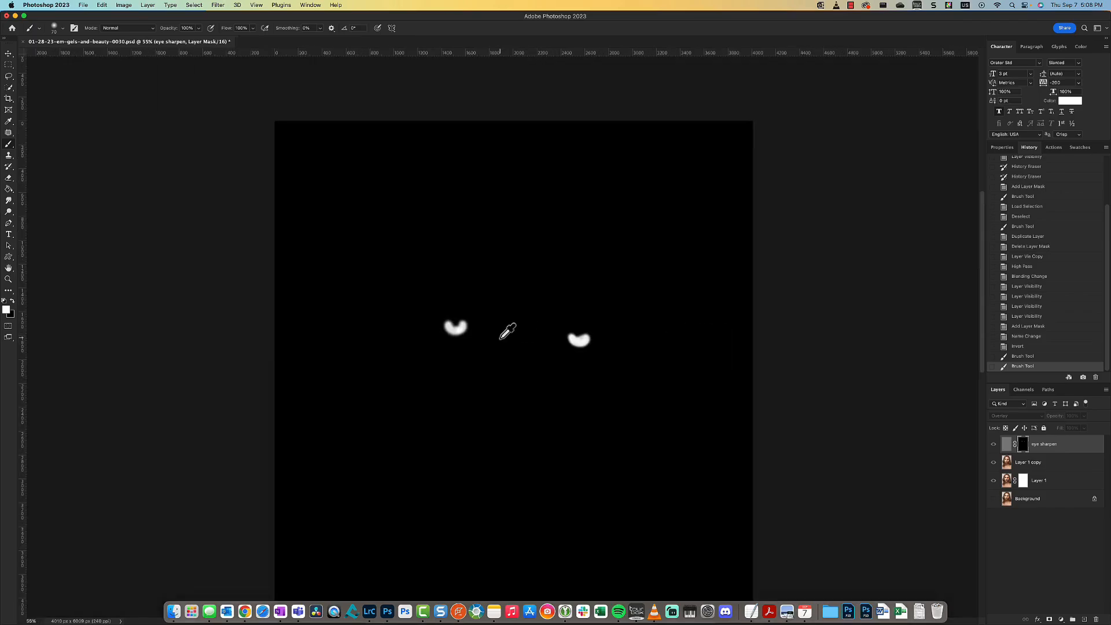
scroll(500, 328, "up", 5)
scroll(500, 328, "down", 2)
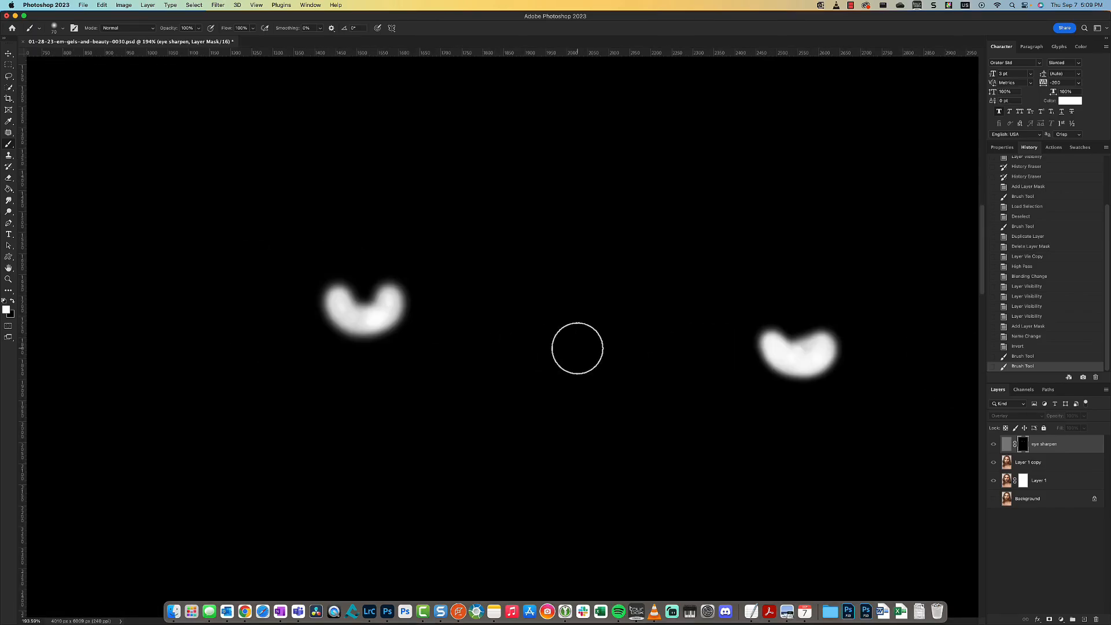
left_click_drag(602, 345, 543, 340)
scroll(544, 340, "up", 2)
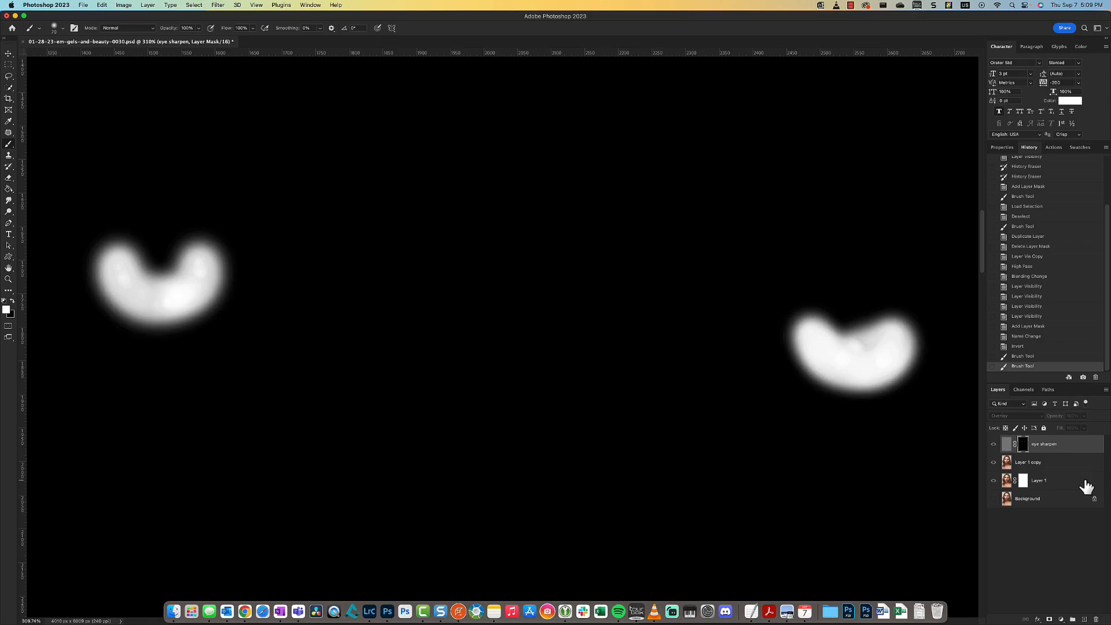
left_click(993, 444)
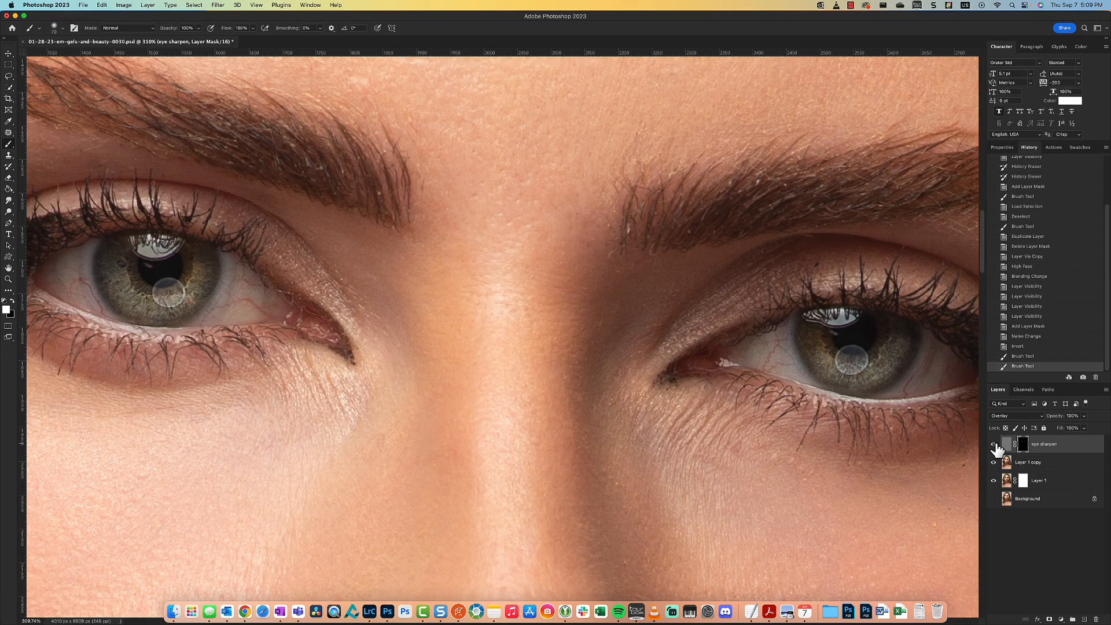